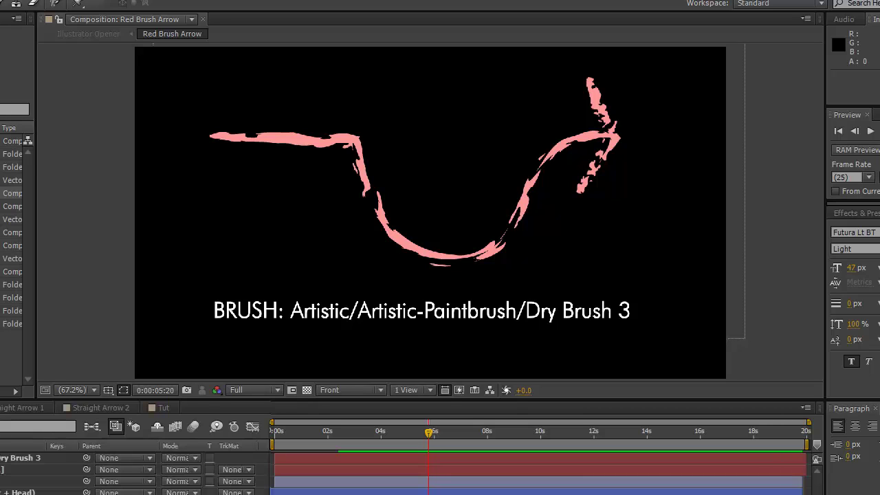
- View Straight Arrow 1, then Straight Arrow 2 with its yellow Decorative Vine 3 brush arrow
left_click(30, 408)
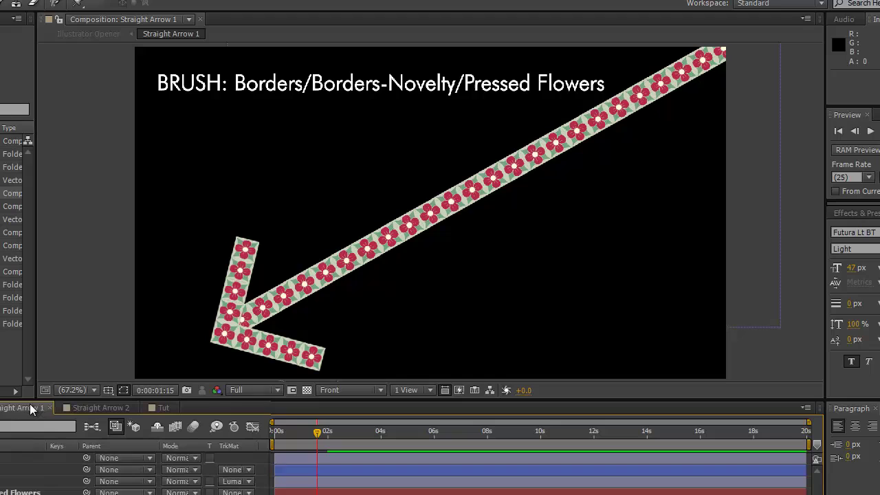
left_click(101, 408)
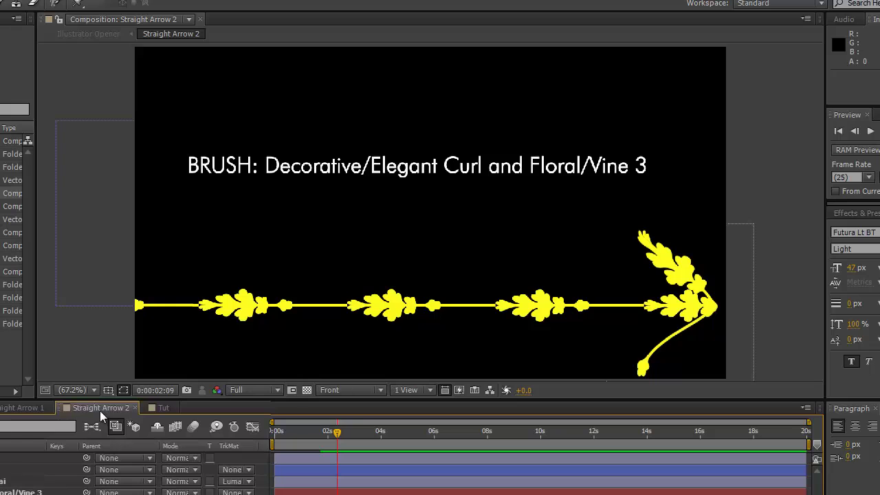
- Open the Tut composition and move its timeline panel higher up
left_click(169, 409)
left_click_drag(239, 382, 330, 280)
left_click_drag(433, 286, 449, 279)
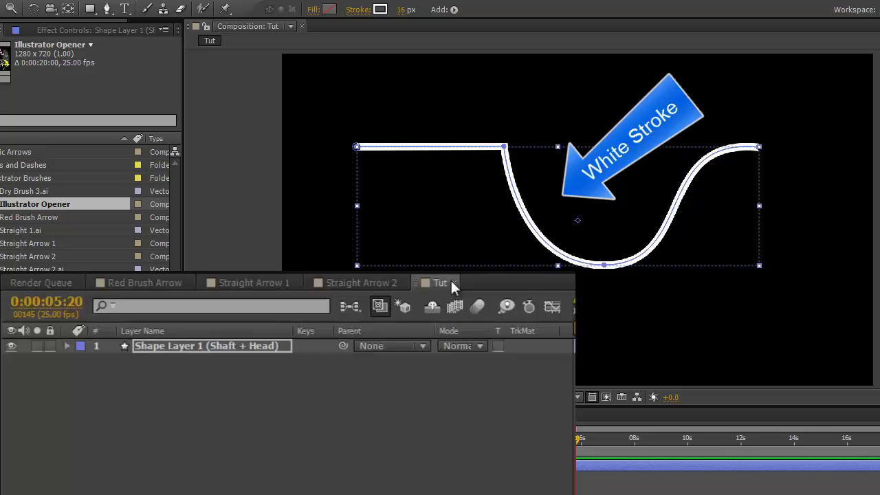
- Add a Trim Paths operator to Shape 1 inside Shape Layer 1's contents
left_click(67, 345)
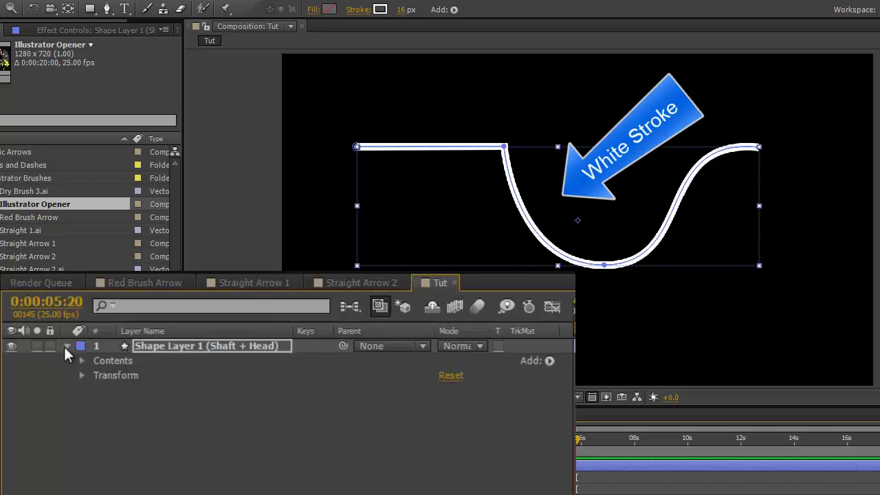
left_click(82, 360)
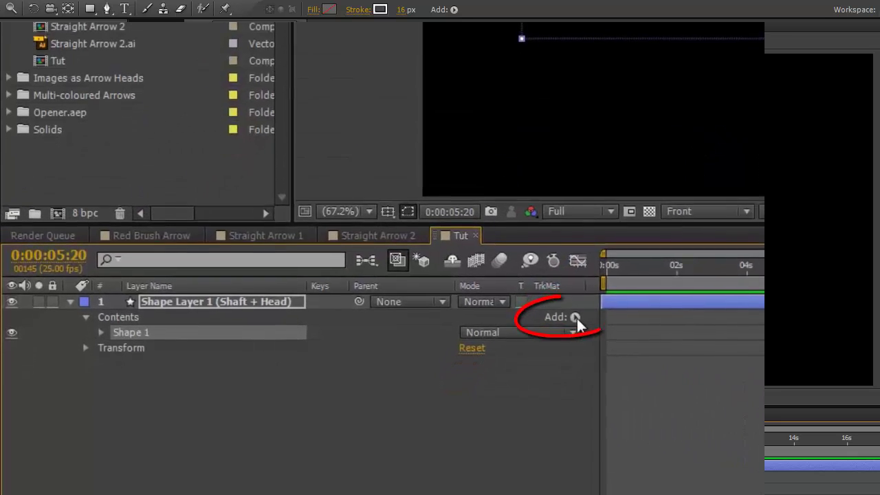
left_click(549, 361)
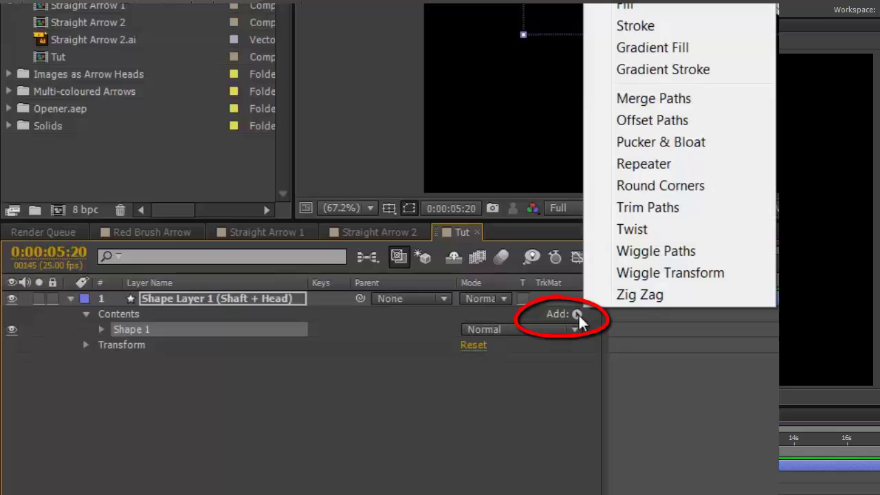
left_click(652, 210)
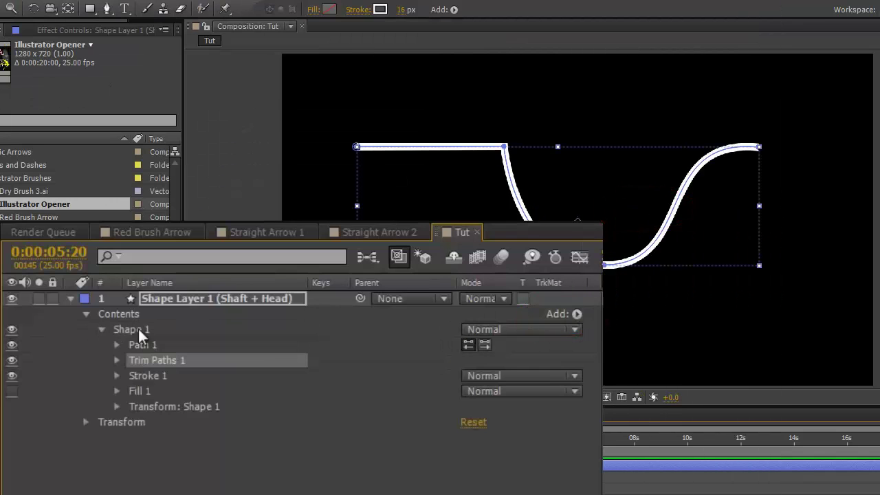
- With the Shaft + Head layer selected, pen-draw a V arrowhead at the curve's right end
left_click(227, 298)
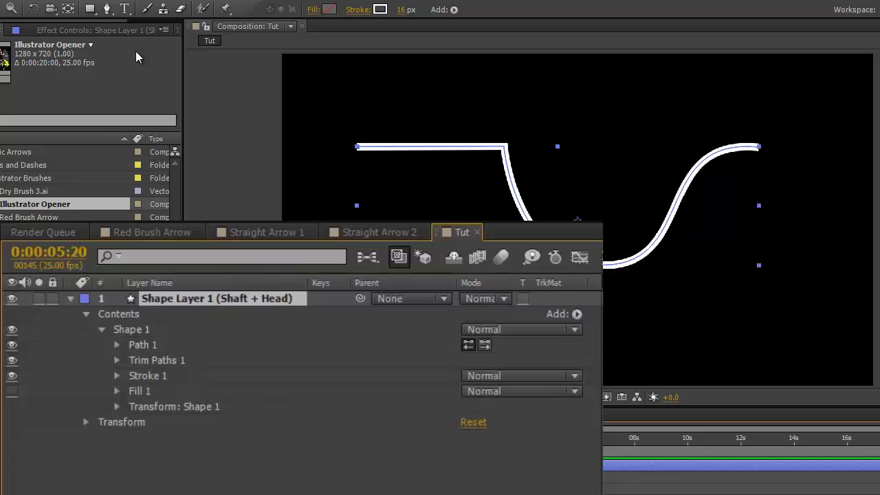
left_click(108, 9)
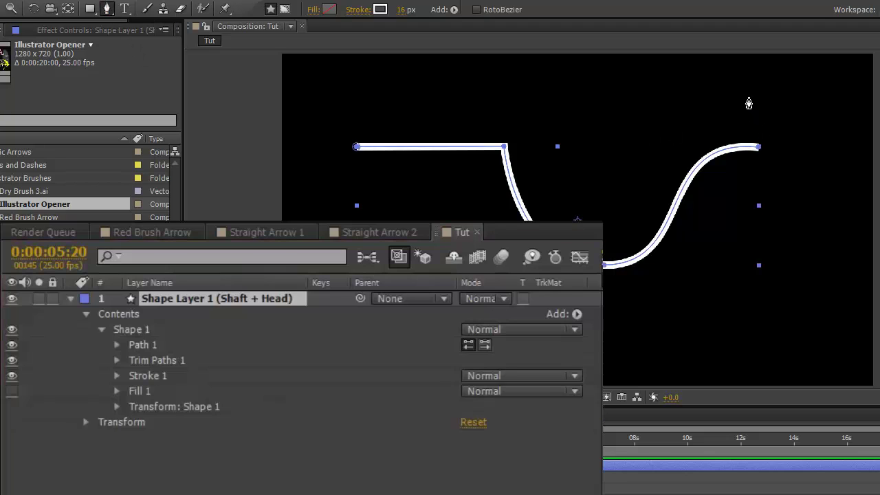
mouse_move(748, 98)
left_mouse_down()
mouse_move(798, 150)
mouse_move(749, 184)
left_mouse_up()
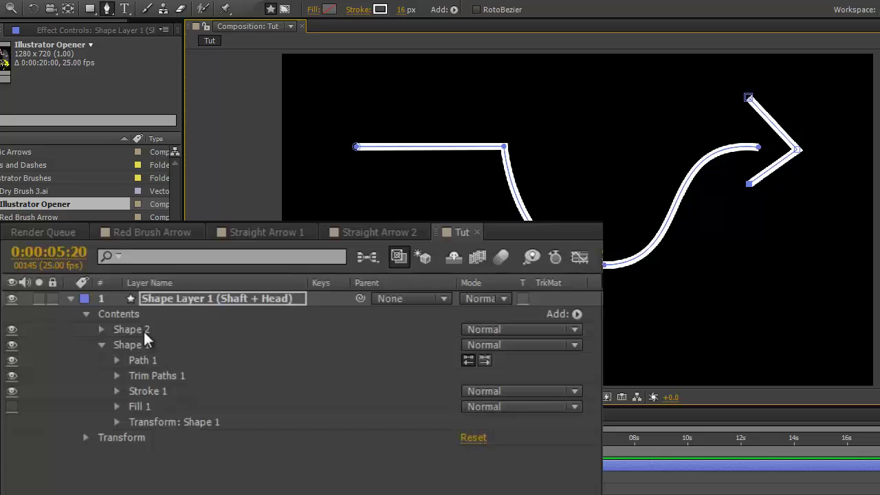
- Select the Path properties of Shape 2 and Shape 1 together and copy them
left_click(101, 329)
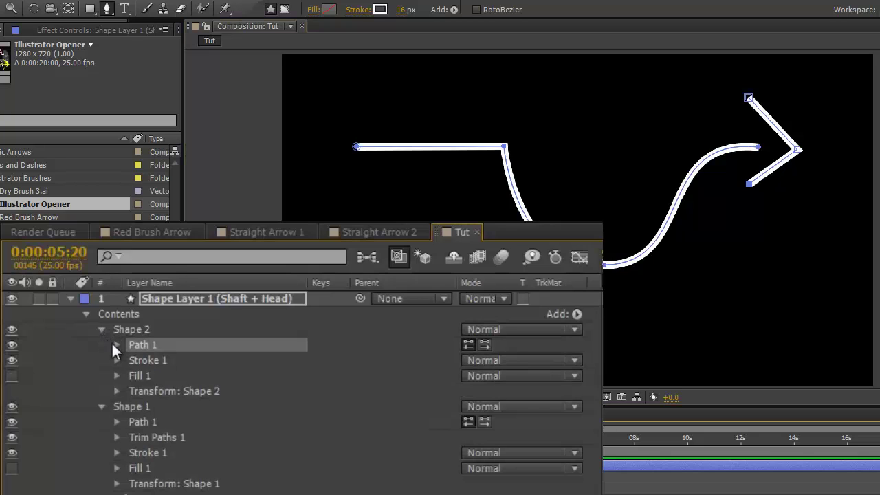
left_click(116, 345)
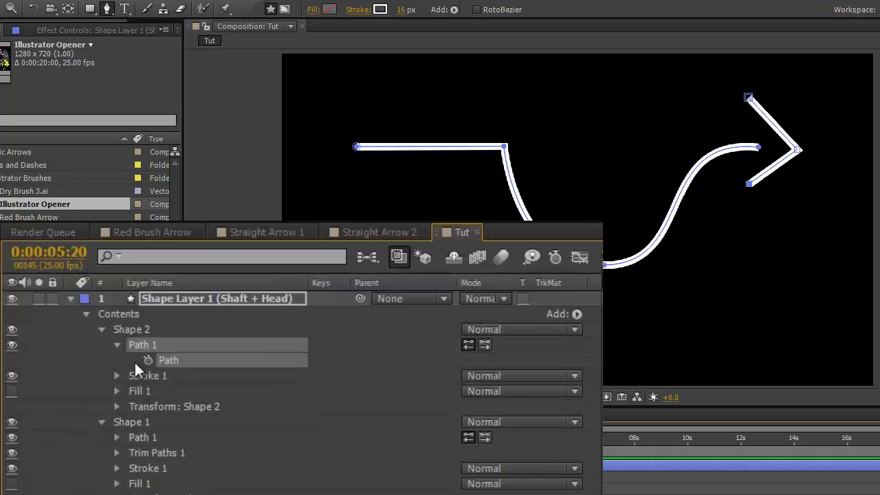
left_click(116, 437)
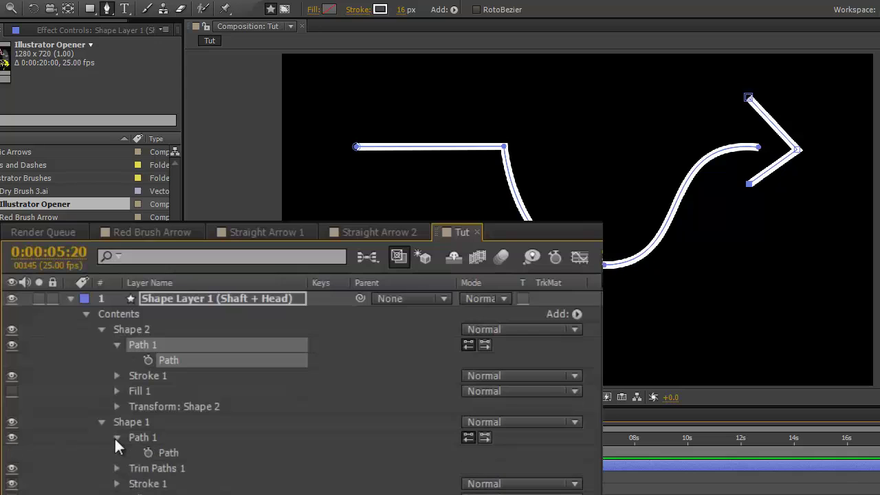
left_click(168, 453, "ctrl")
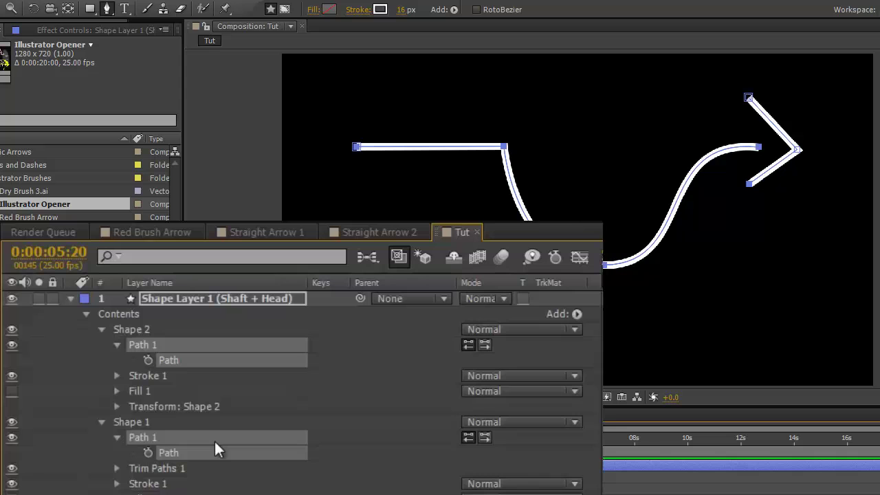
key("ctrl+c")
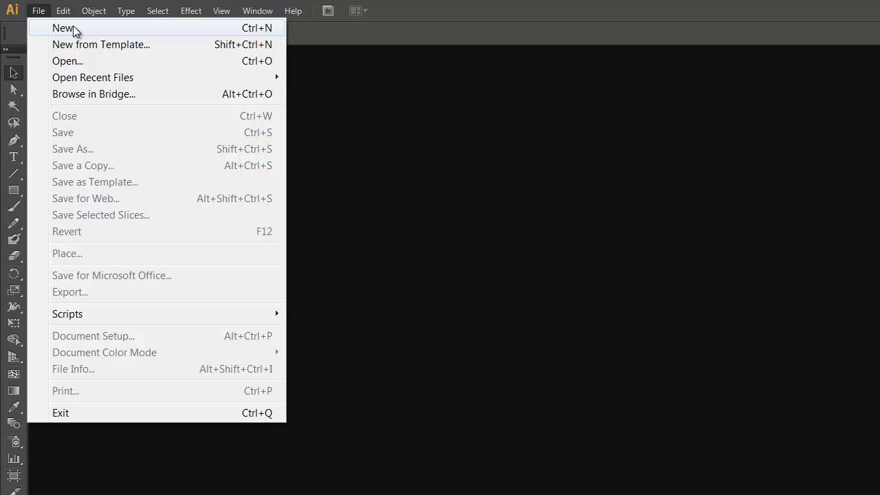
- Create an Illustrator document 'Tutorial' with the Video and Film profile at HDV/HDTV 720 size
left_click(73, 27)
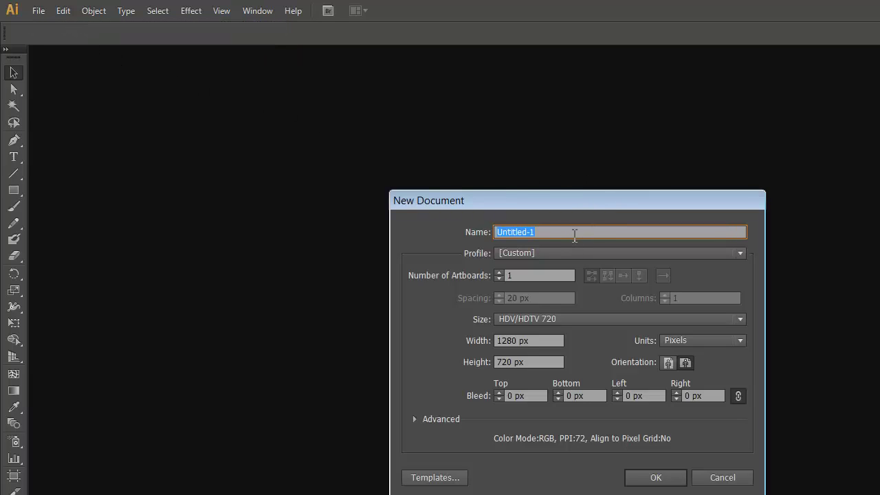
type("Tutorial")
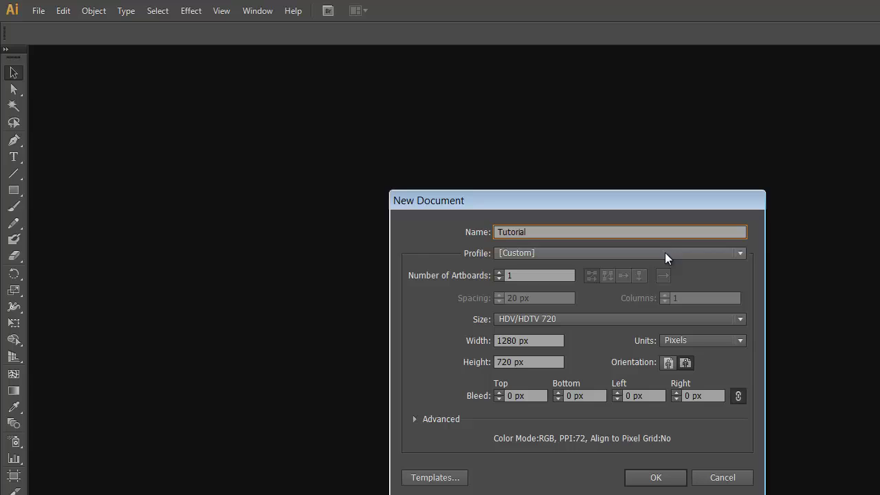
left_click(740, 253)
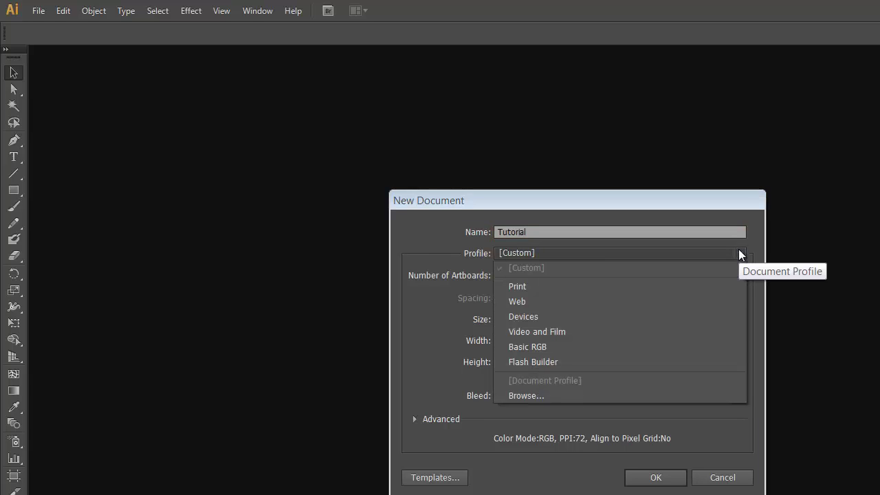
left_click(641, 333)
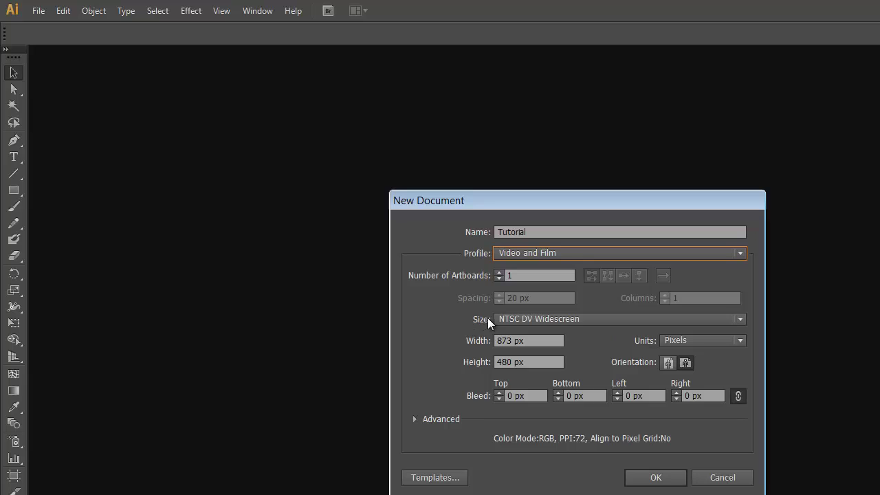
left_click(741, 320)
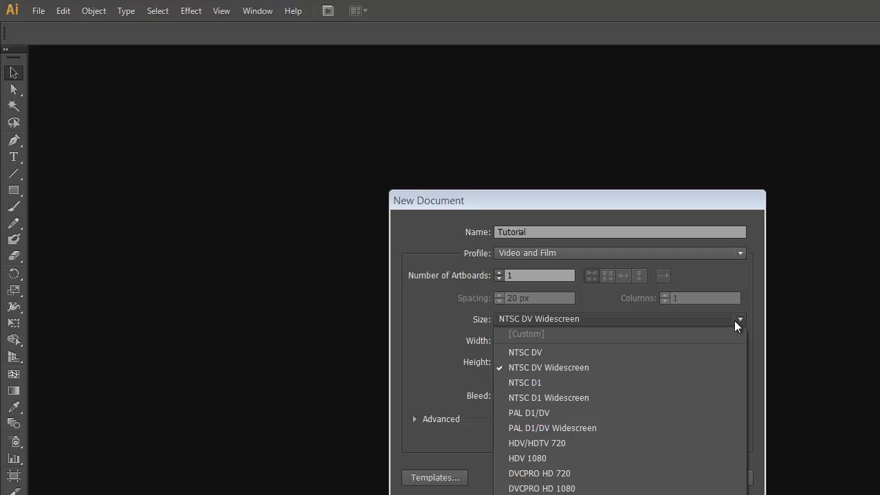
left_click(688, 443)
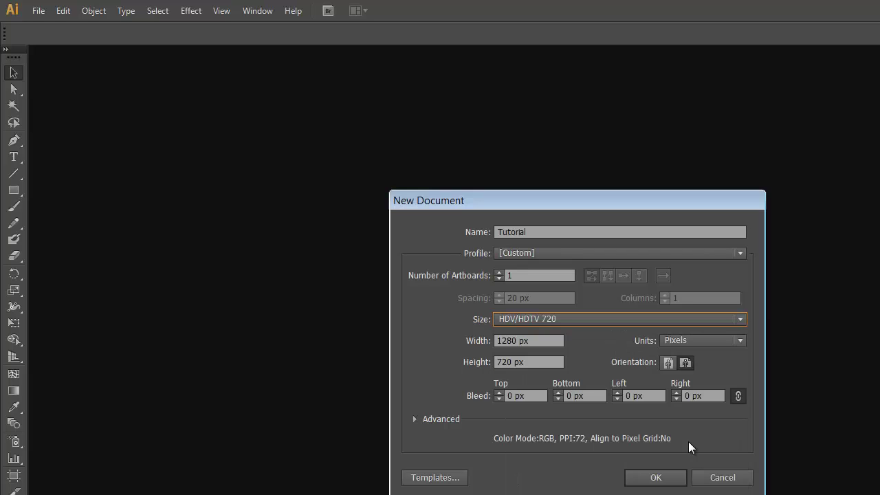
left_click(661, 476)
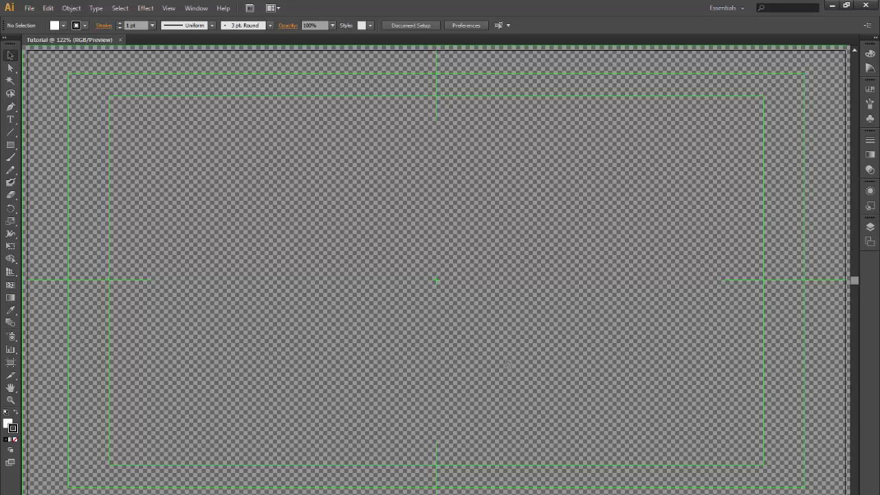
- Paste the arrow paths onto the artboard and browse the Brushes panel's Artistic brush libraries
key("ctrl+v")
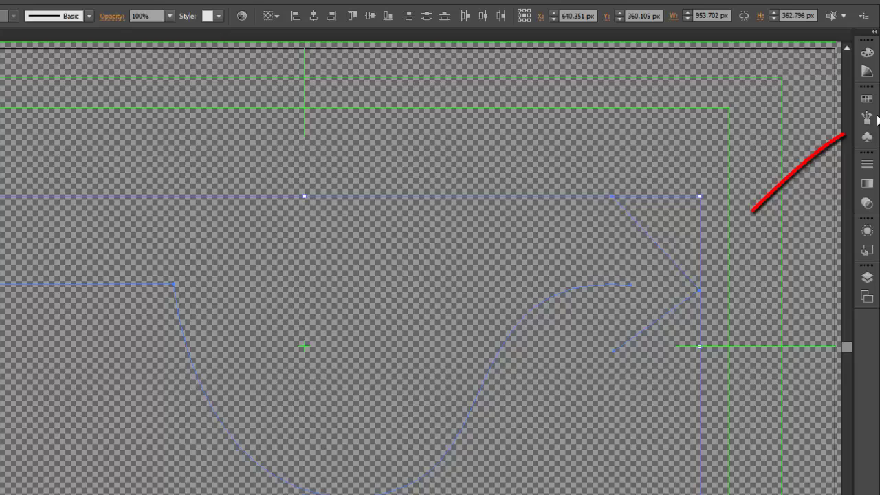
left_click(866, 121)
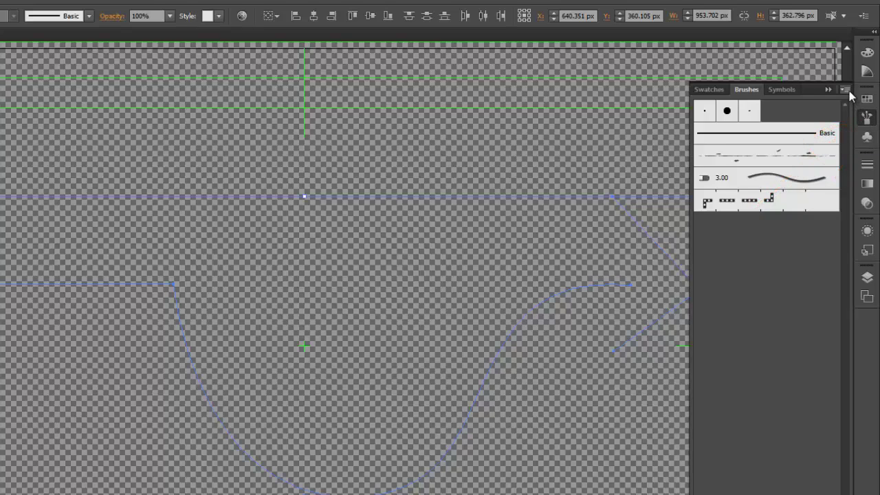
left_click(848, 90)
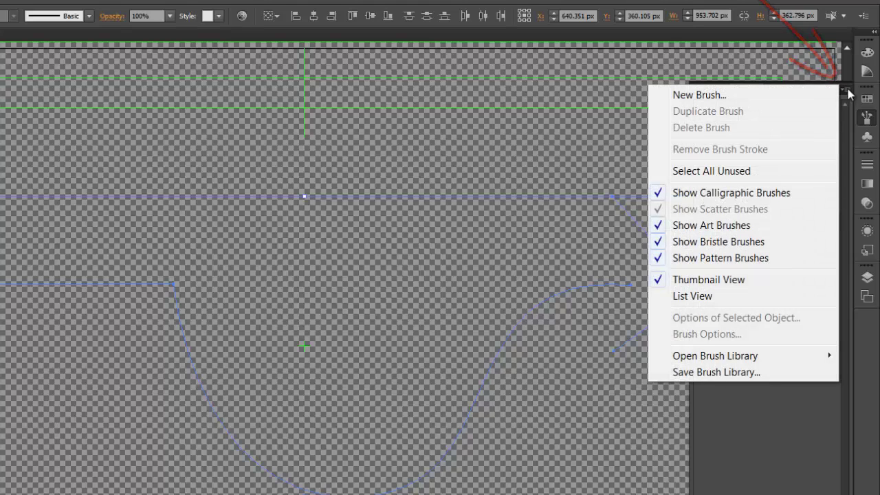
mouse_move(754, 357)
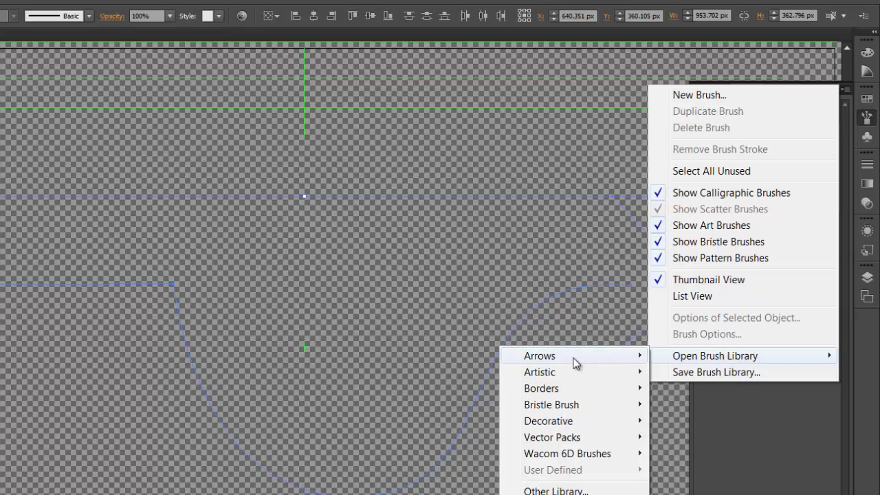
mouse_move(562, 363)
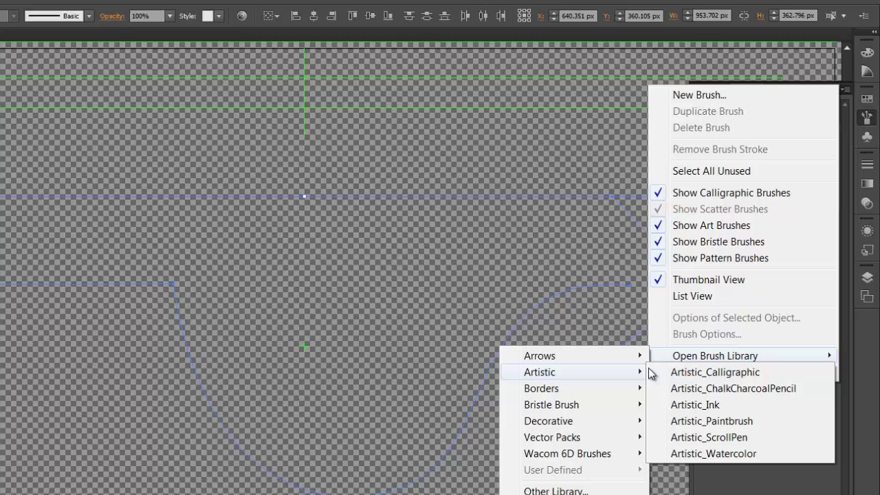
- Apply the Dry Brush 3 brush from the Artistic_Paintbrush library to the arrow paths
left_click(700, 422)
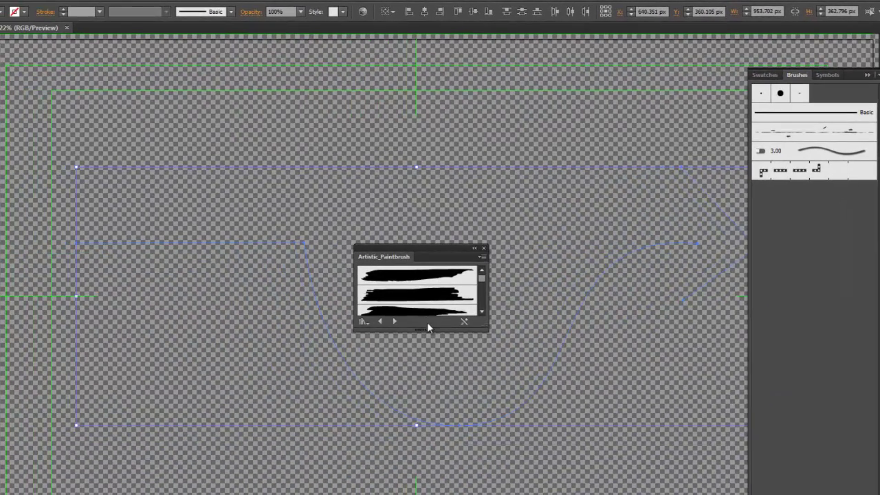
left_click_drag(430, 330, 432, 494)
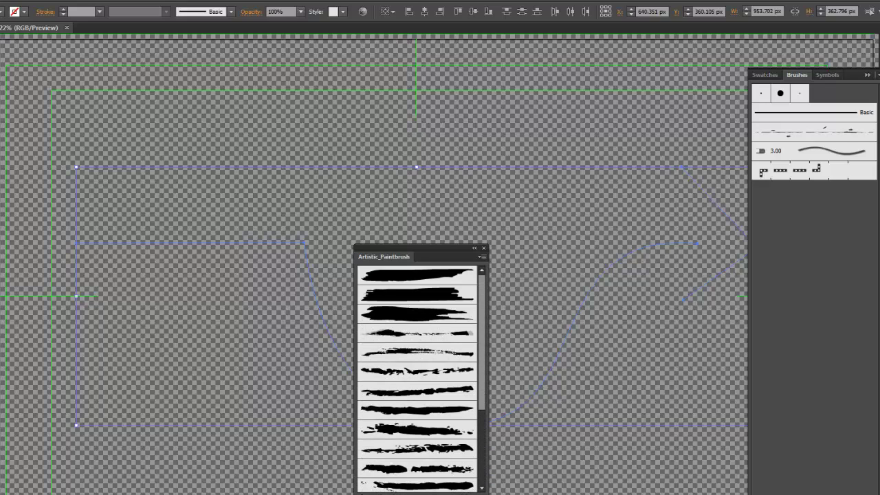
left_click(422, 371)
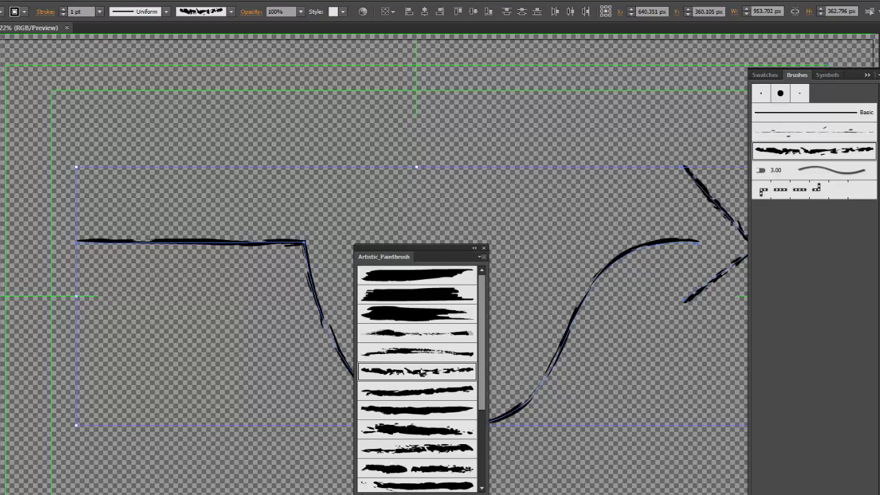
mouse_move(430, 246)
left_mouse_down()
mouse_move(522, 251)
mouse_move(809, 225)
left_mouse_up()
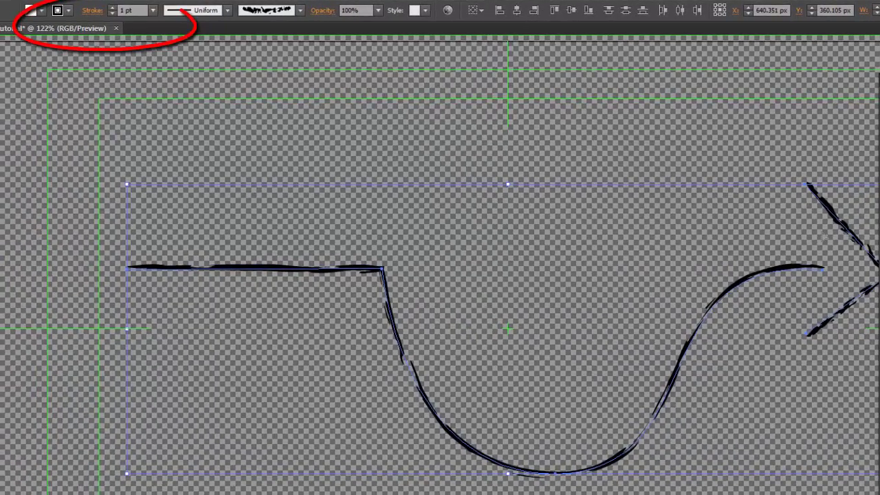
- Raise the arrow's stroke weight to 3 pt and colour it yellow
left_click(112, 8)
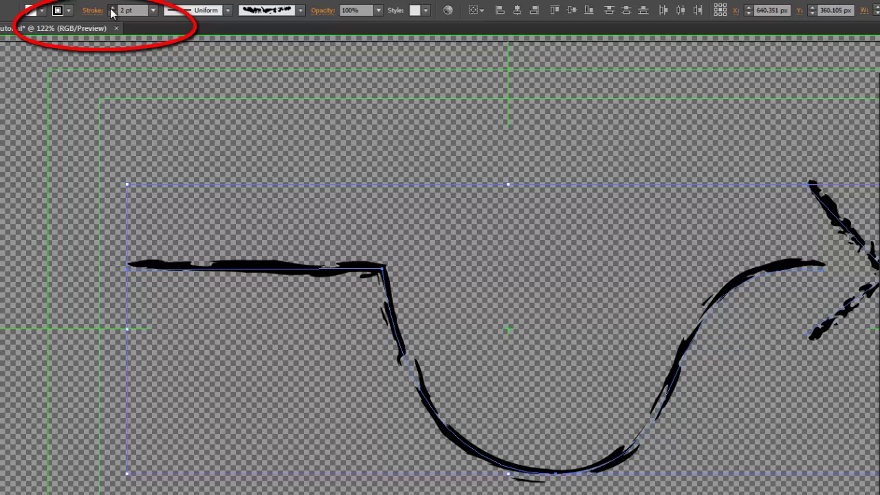
left_click(111, 9)
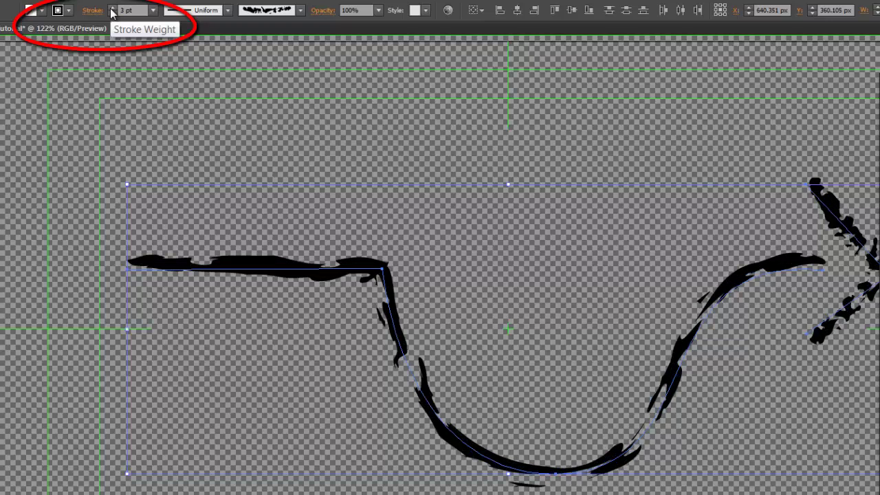
left_click(69, 11)
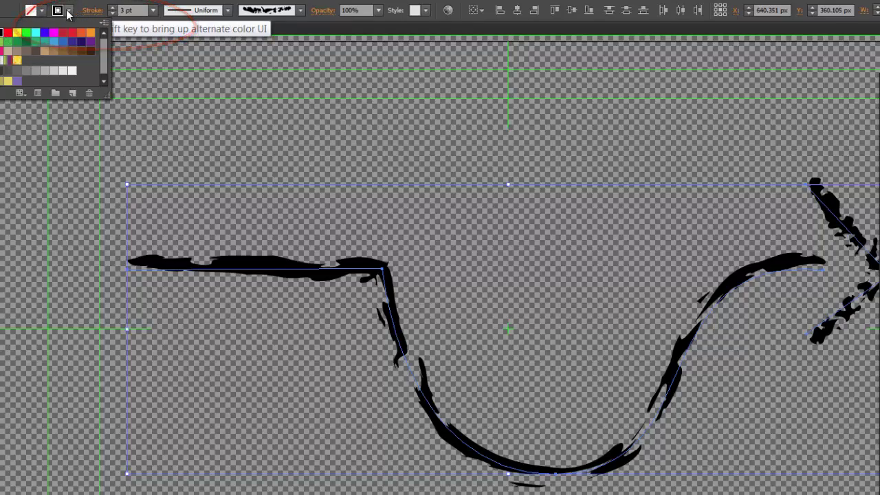
left_click(18, 33)
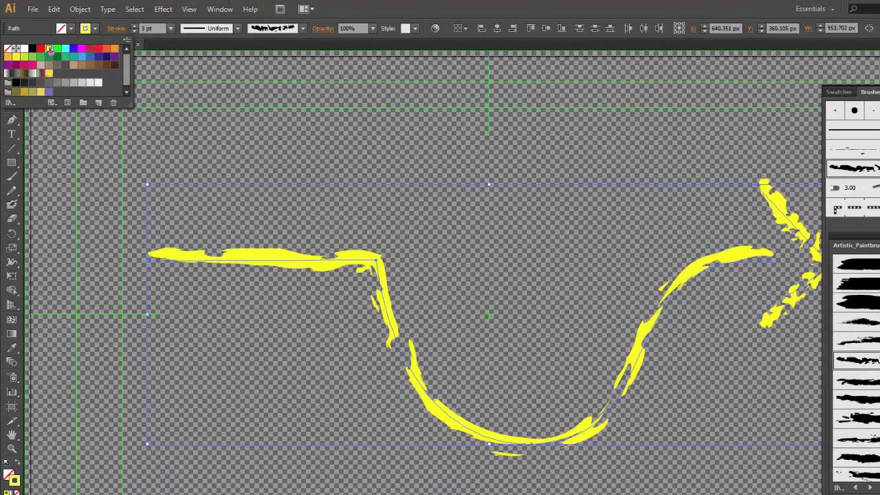
- Save the brushed arrow as Tutorial.ai, accepting the default Illustrator options
left_click(33, 10)
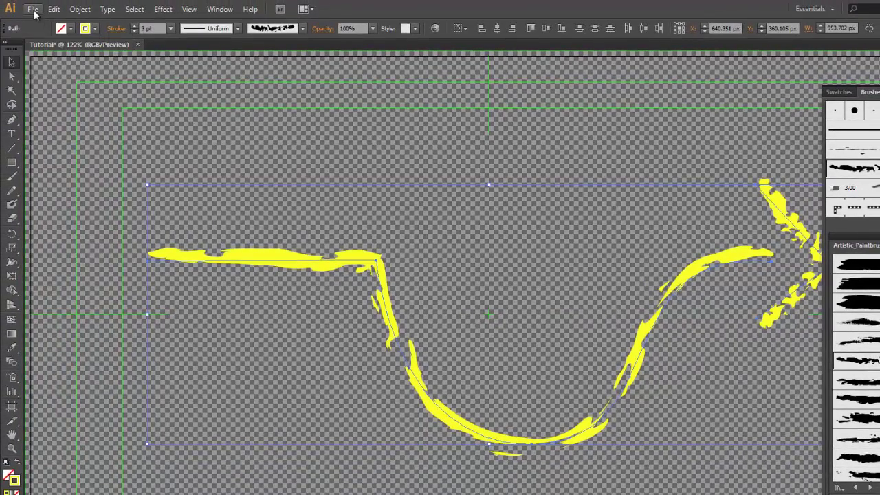
left_click(33, 9)
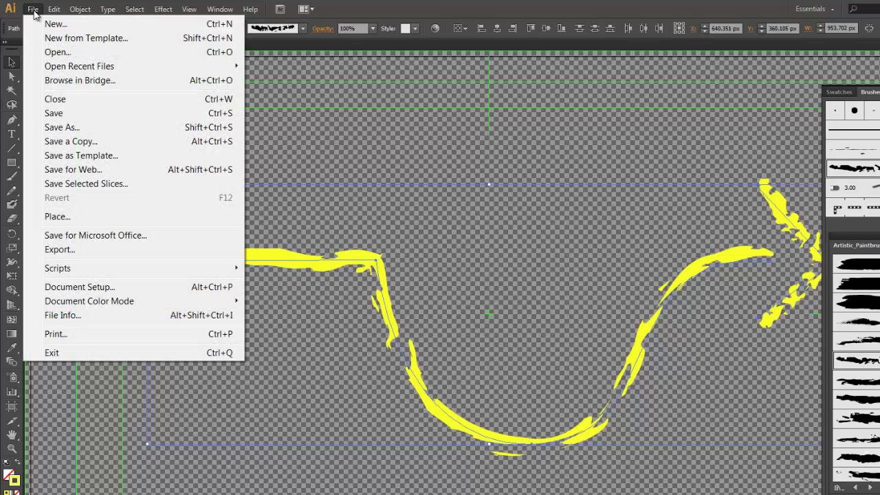
left_click(53, 112)
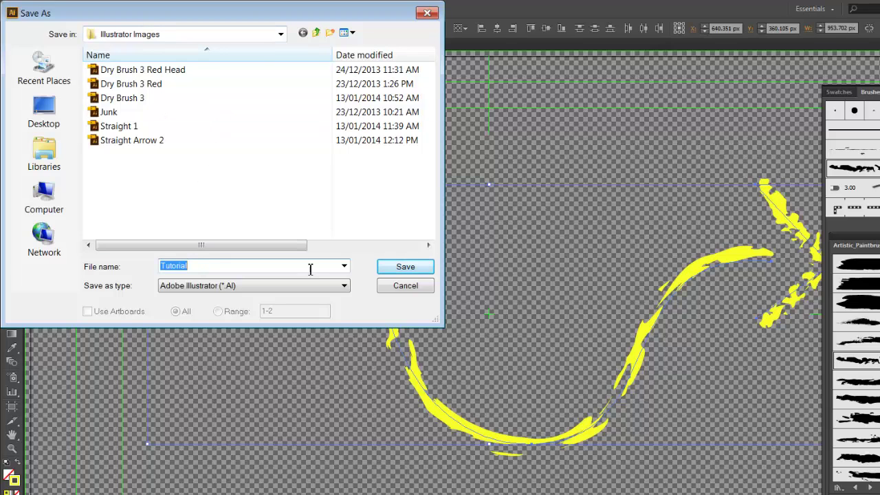
left_click(405, 266)
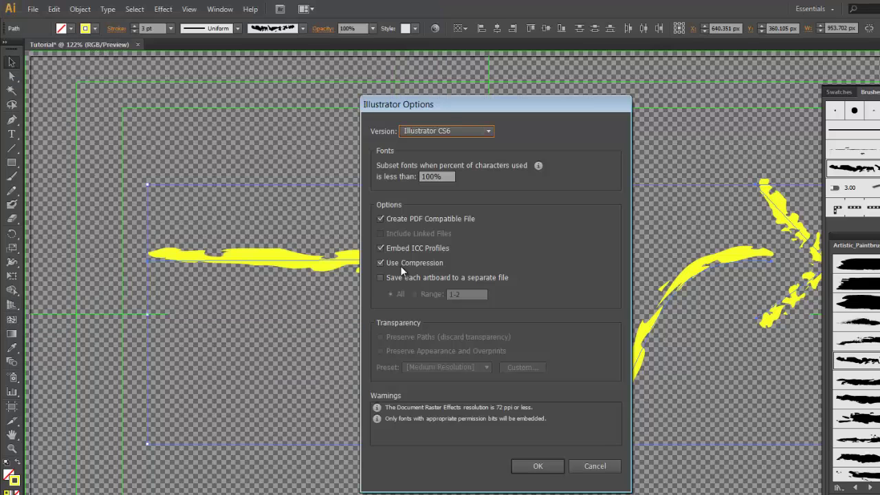
left_click(549, 468)
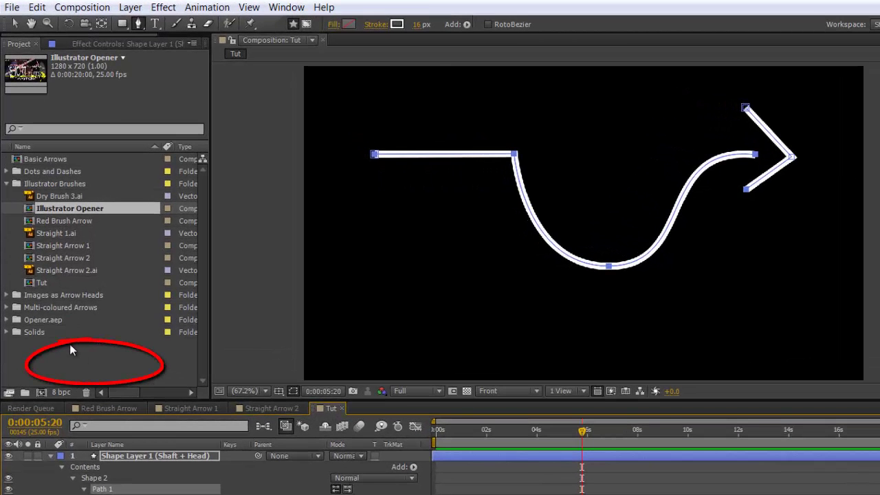
- Import the Tutorial.ai file into the project panel
double_click(74, 356)
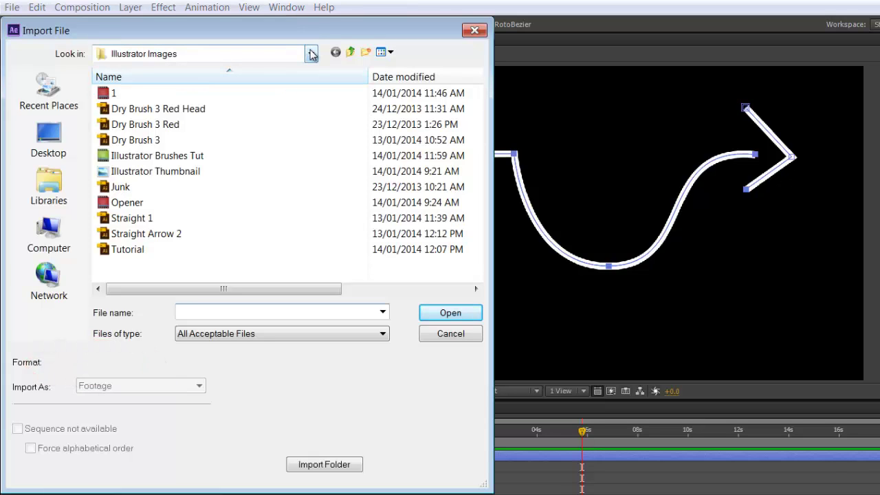
left_click(137, 249)
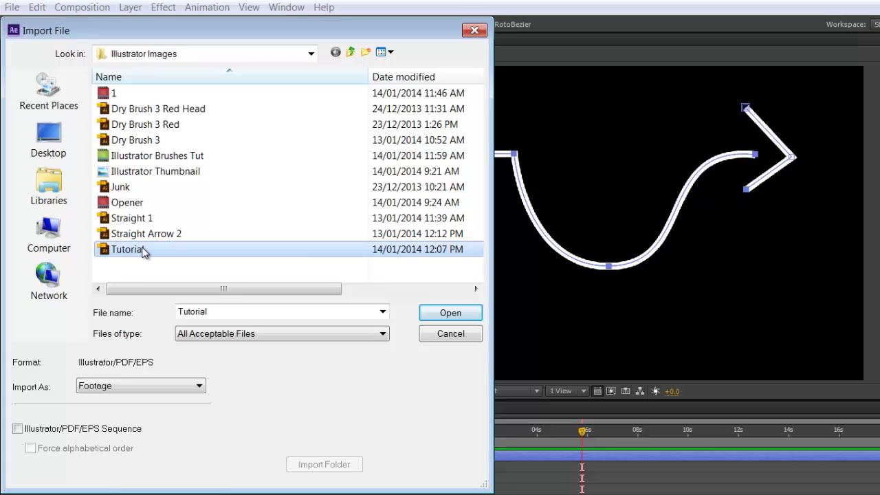
left_click(447, 316)
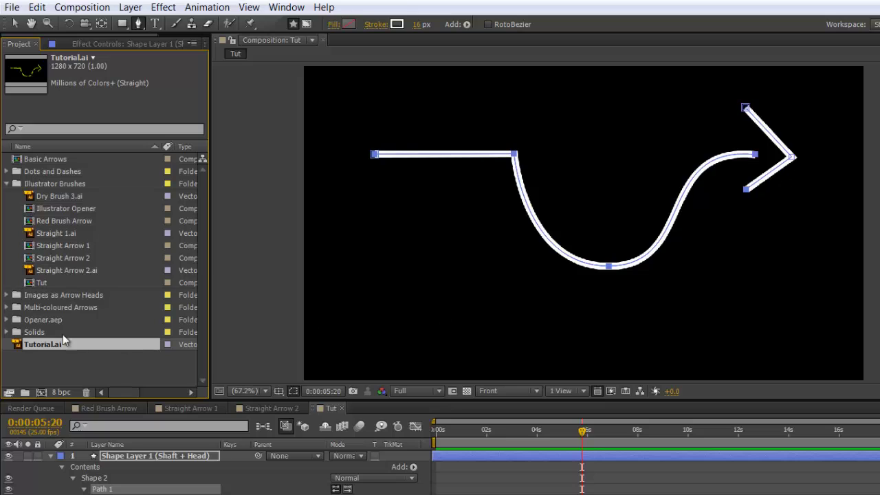
- Collapse Shape Layer 1, drop Tutorial.ai into Tut, and align its yellow arrow with the white arrow
key("v")
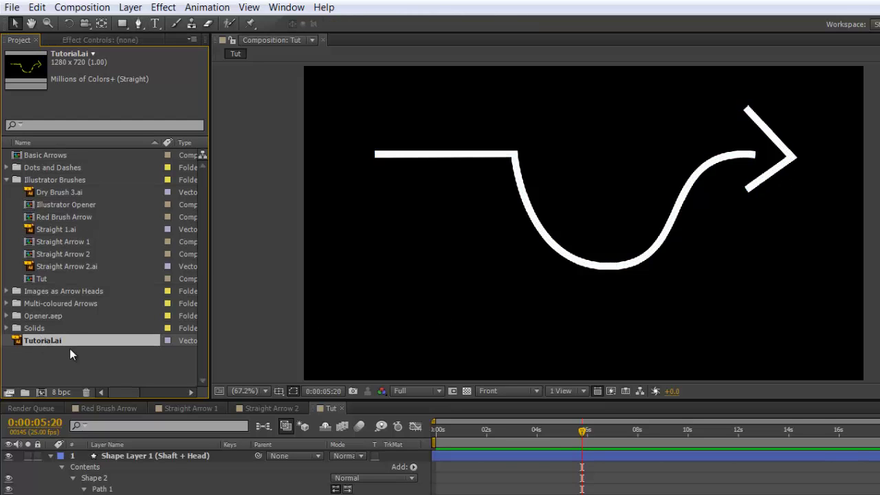
left_click(53, 459)
left_click(52, 457)
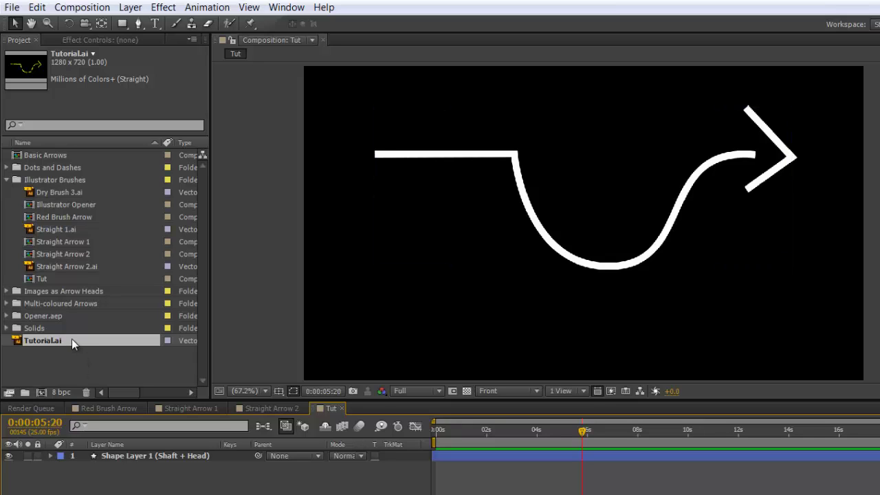
left_click_drag(72, 340, 71, 473)
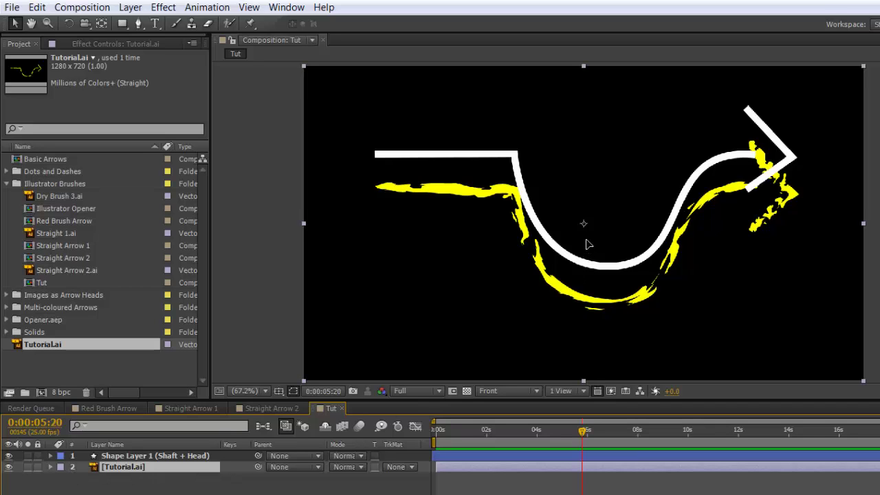
left_click_drag(588, 244, 587, 212)
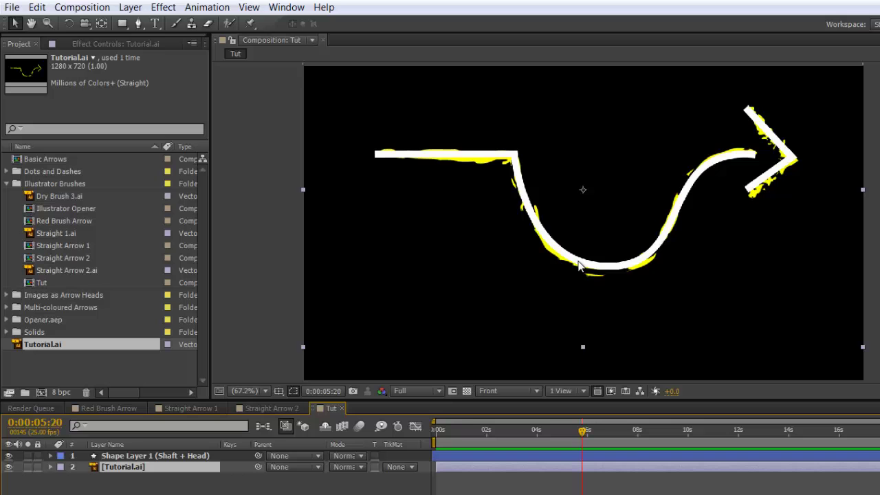
- Widen Shape Layer 1's stroke to 53 px and delete its Shape 2 arrowhead group
left_click(209, 456)
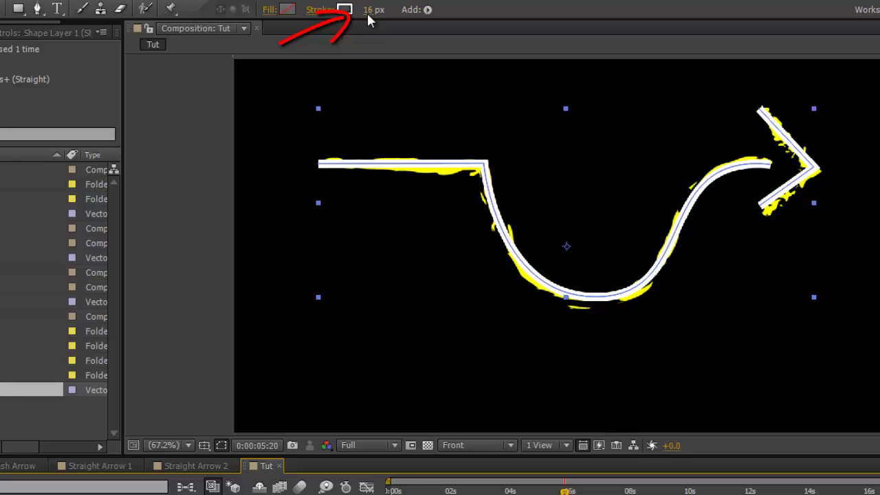
left_click_drag(366, 14, 392, 10)
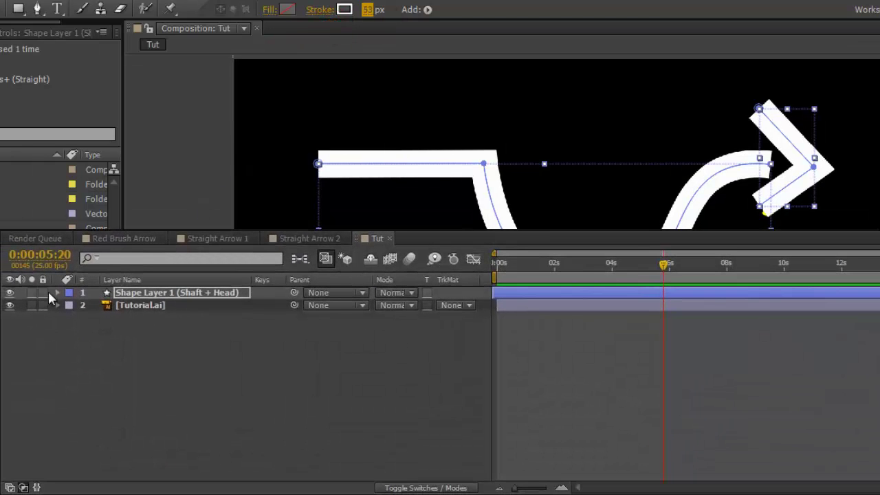
left_click(57, 292)
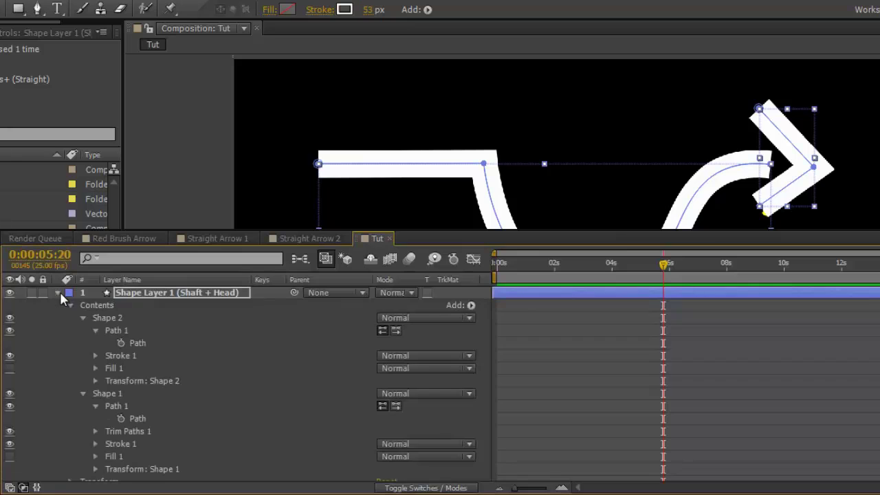
left_click(114, 317)
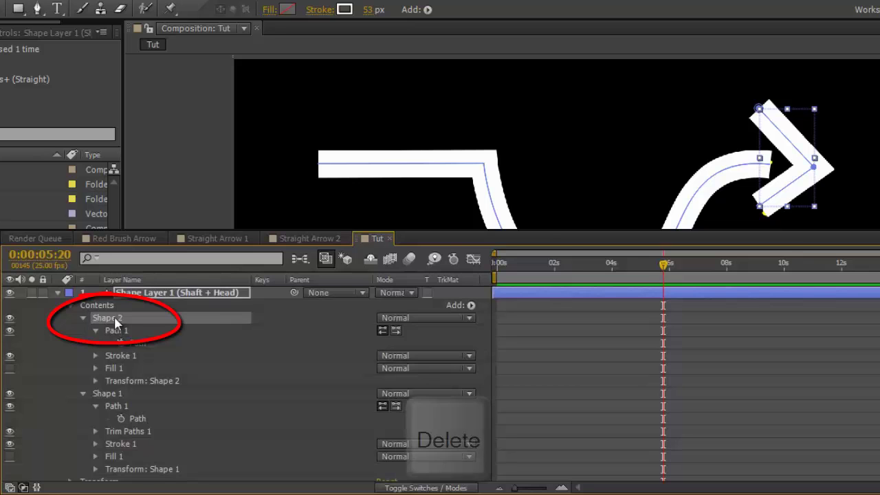
key("Delete")
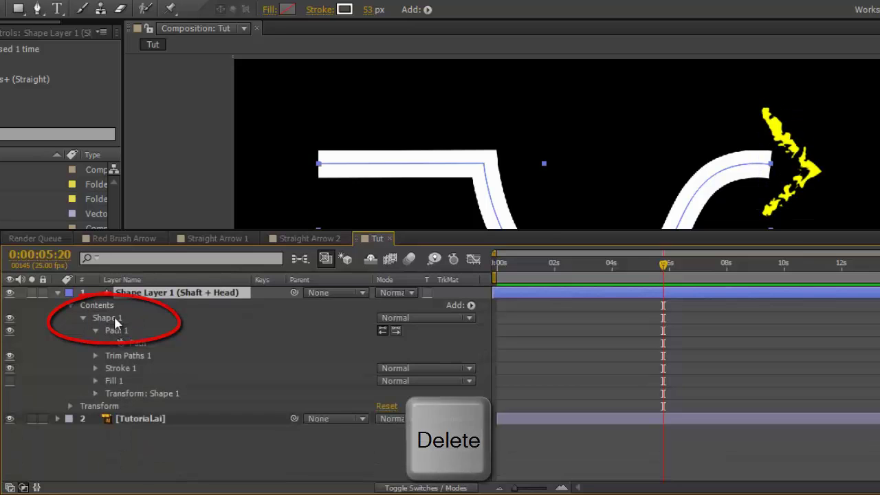
- Set Tutorial.ai's track matte to Luma Matte 'Shape Layer 1' and trim the stroke End to 57%
left_click(157, 420)
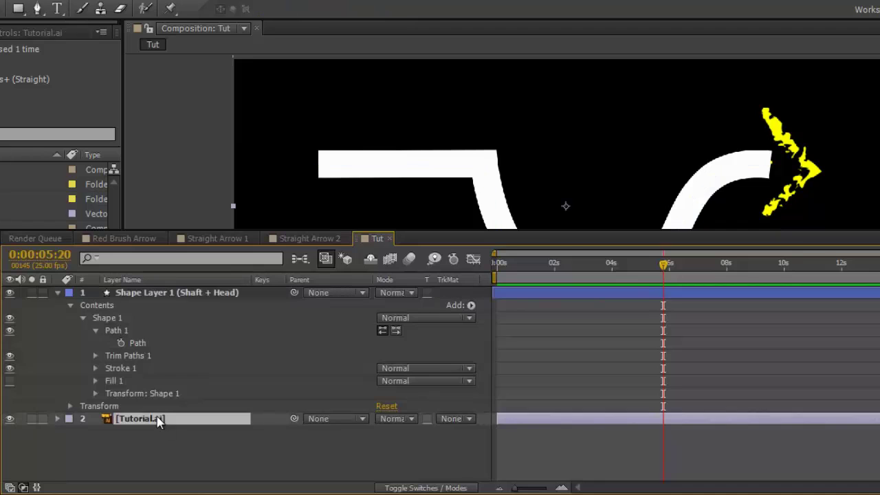
left_click(468, 419)
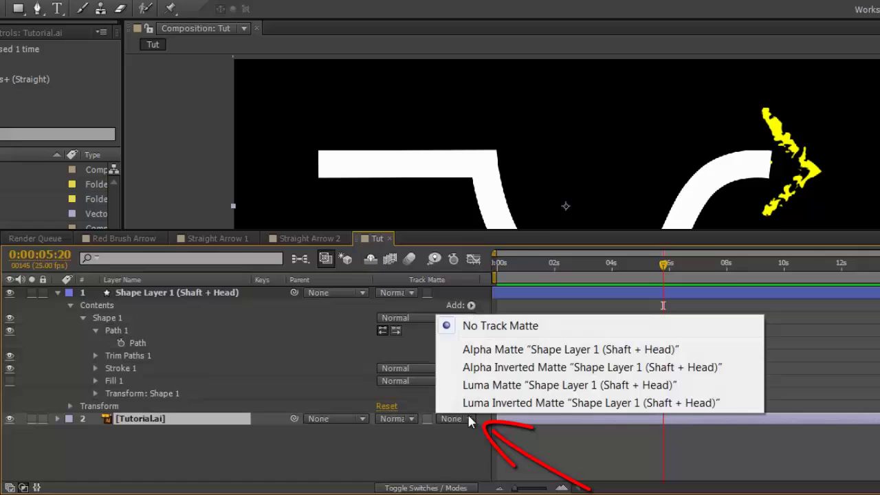
left_click(487, 385)
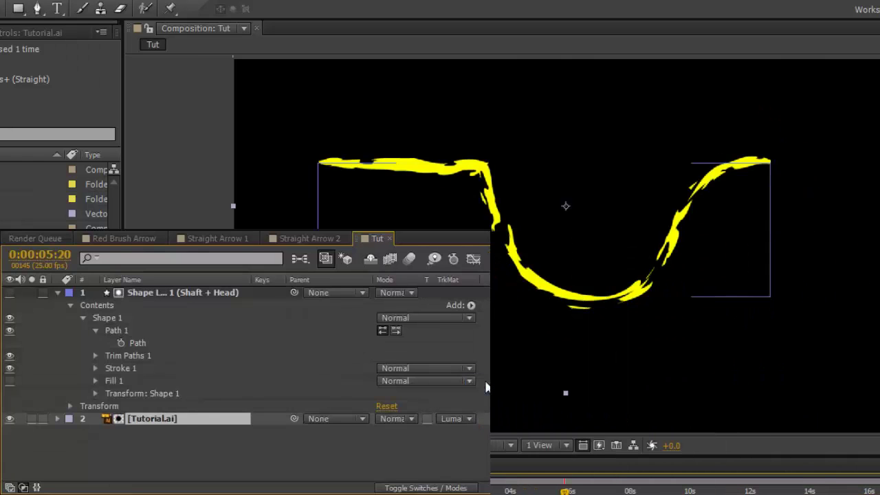
left_click(439, 488)
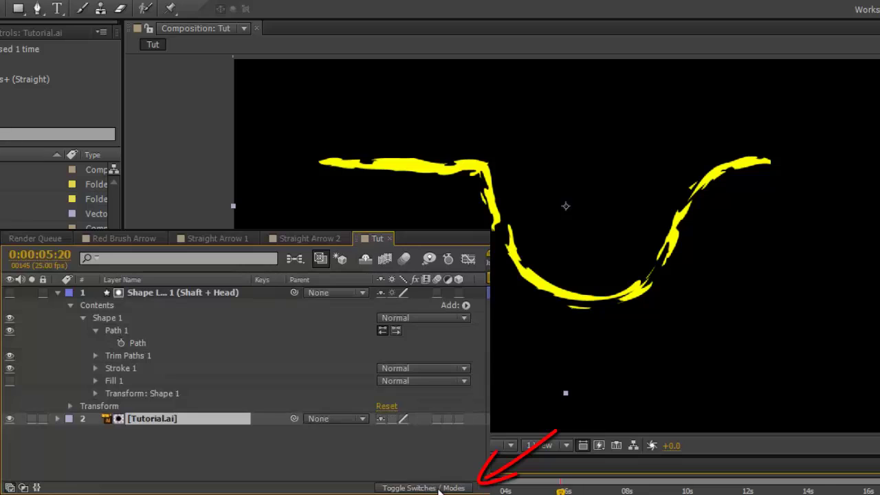
left_click(439, 488)
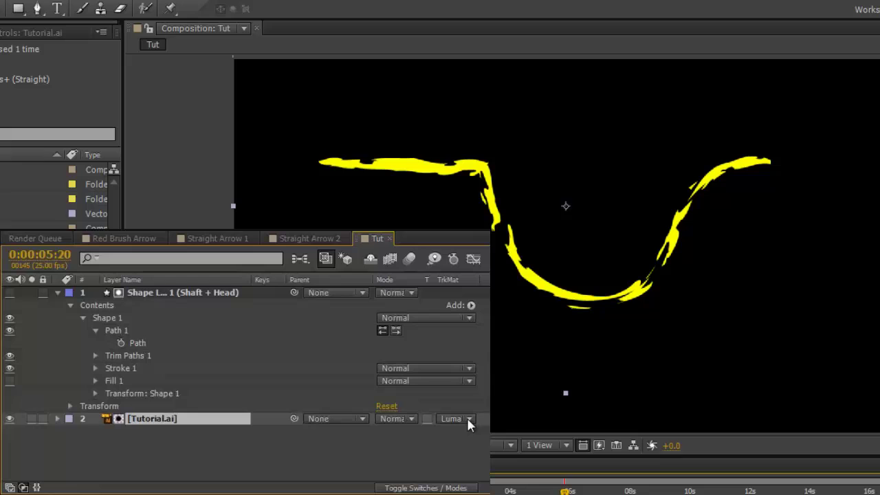
left_click(95, 356)
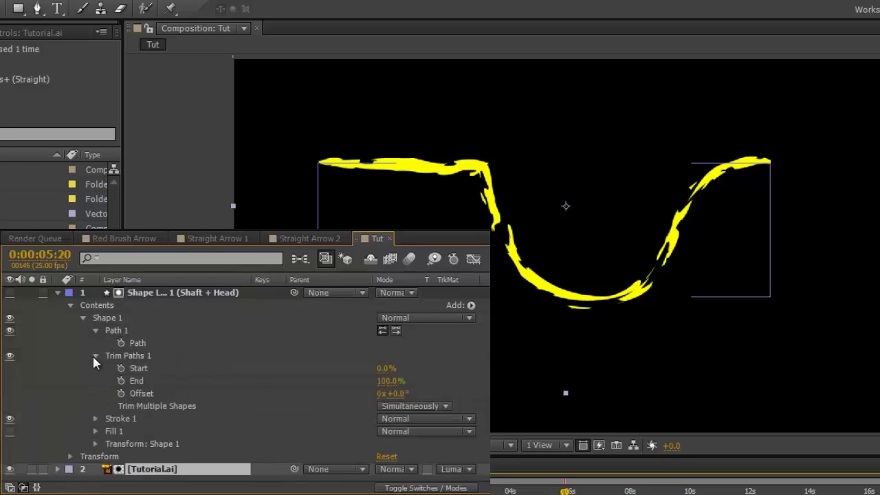
mouse_move(389, 381)
left_mouse_down()
mouse_move(330, 382)
mouse_move(395, 382)
left_mouse_up()
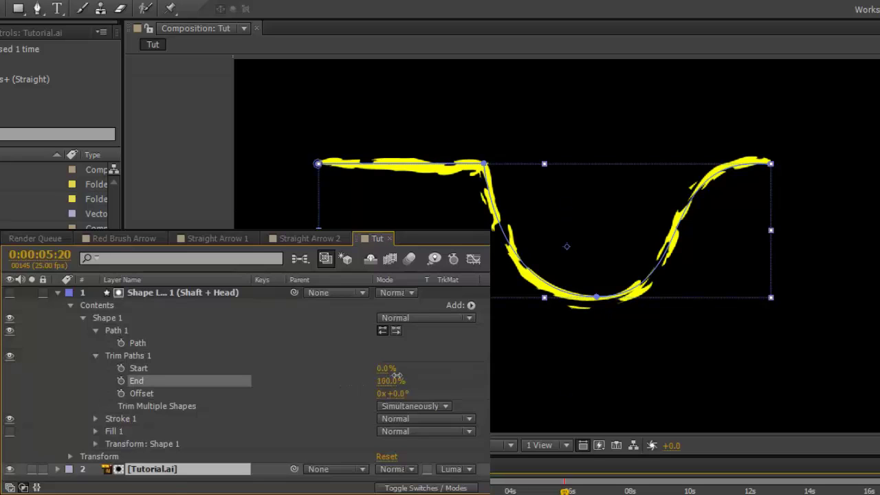
- Drag a second Tutorial.ai layer to the top of the timeline and solo it
left_click(62, 172)
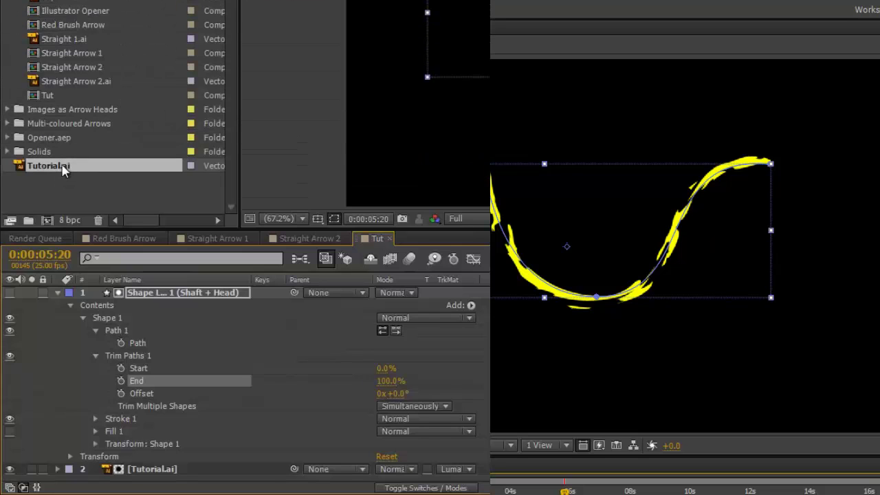
left_click_drag(62, 172, 77, 289)
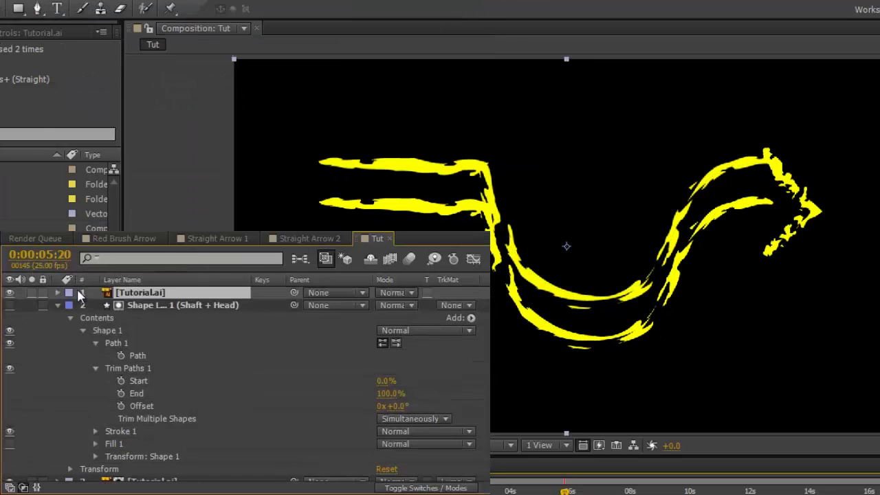
left_click(34, 296)
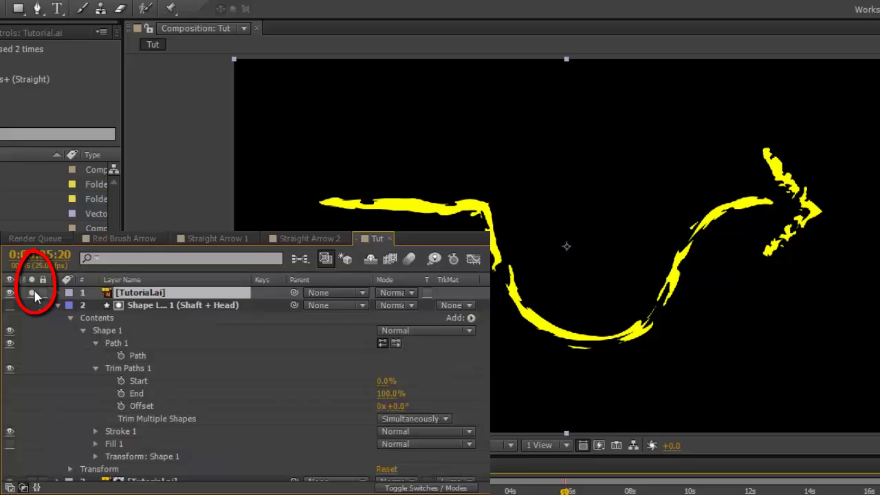
- Draw a closed Pen Tool mask around the arrowhead on the top Tutorial.ai layer
left_click(37, 9)
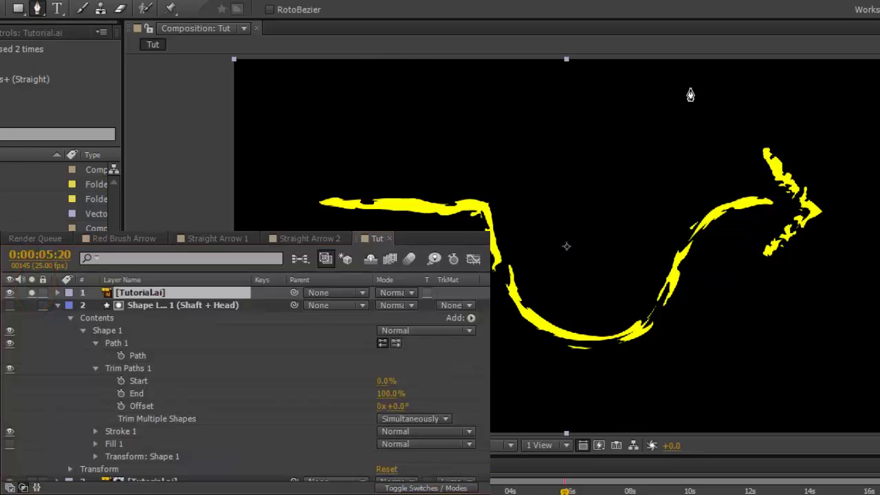
left_click(759, 133)
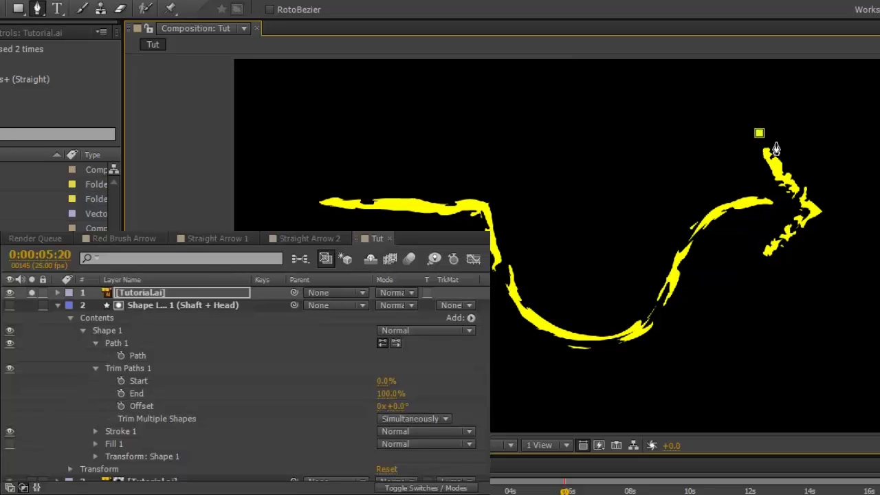
left_click(839, 224)
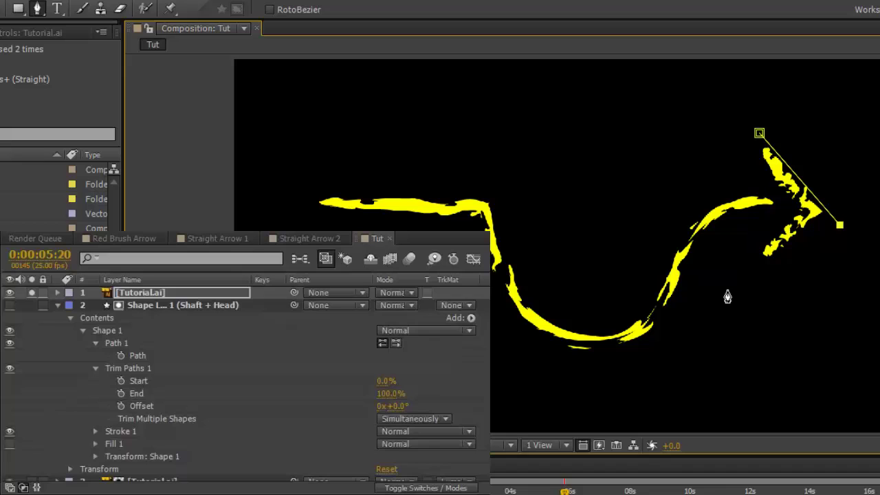
left_click(743, 275)
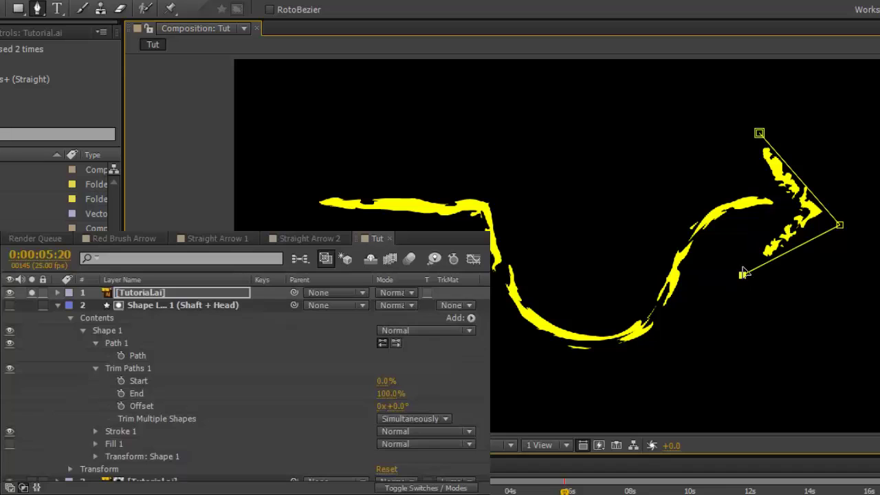
left_click(781, 206)
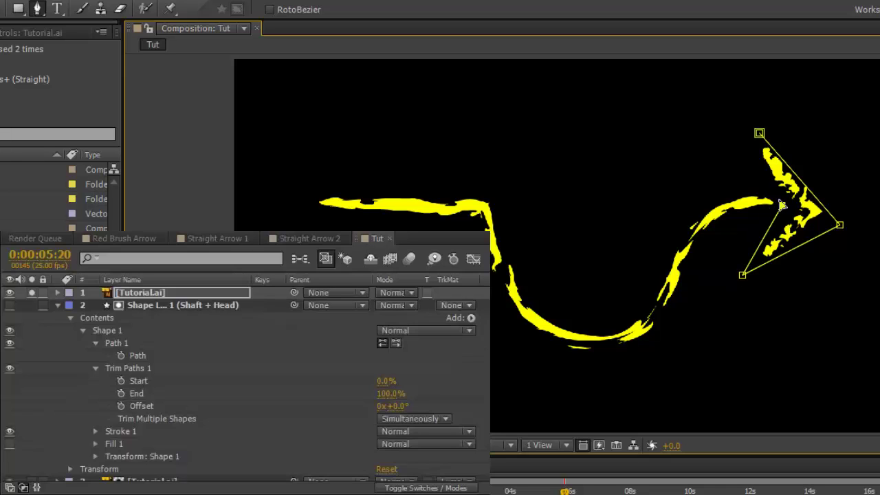
left_click(745, 141)
left_click(759, 133)
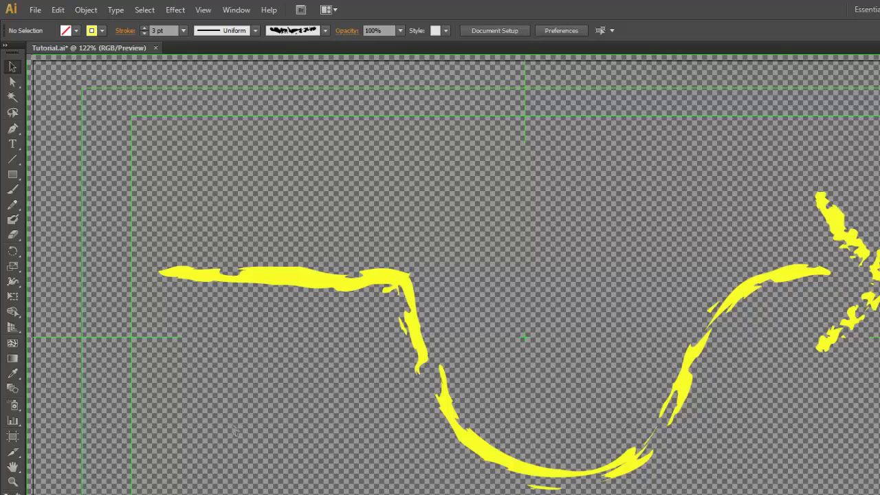
- Set the brush arrow's shaft stroke to magenta
left_click(331, 281)
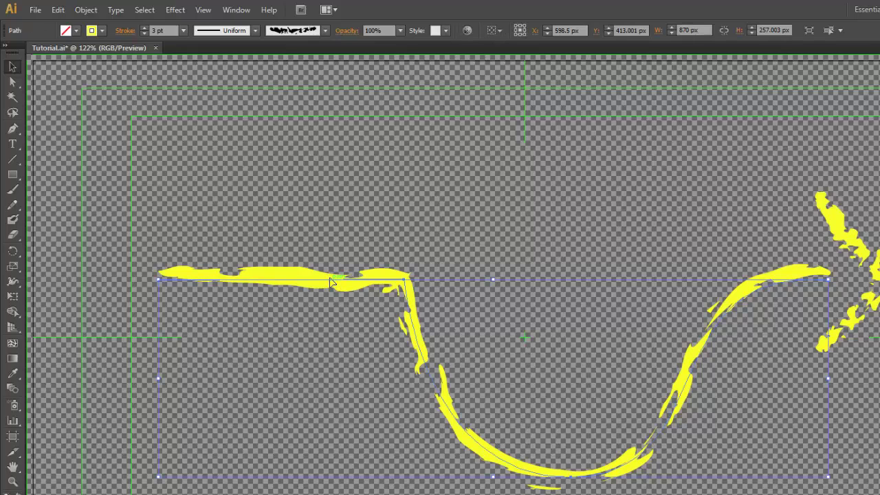
left_click(102, 32)
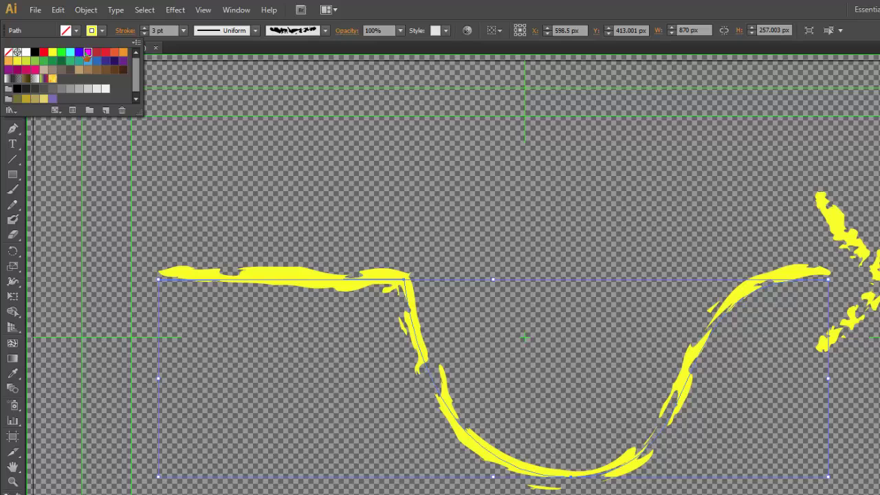
left_click(87, 53)
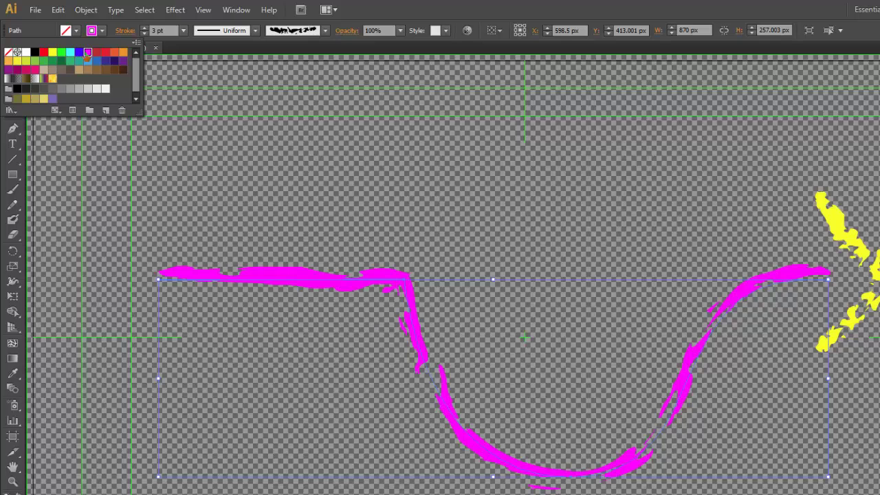
left_click(502, 227)
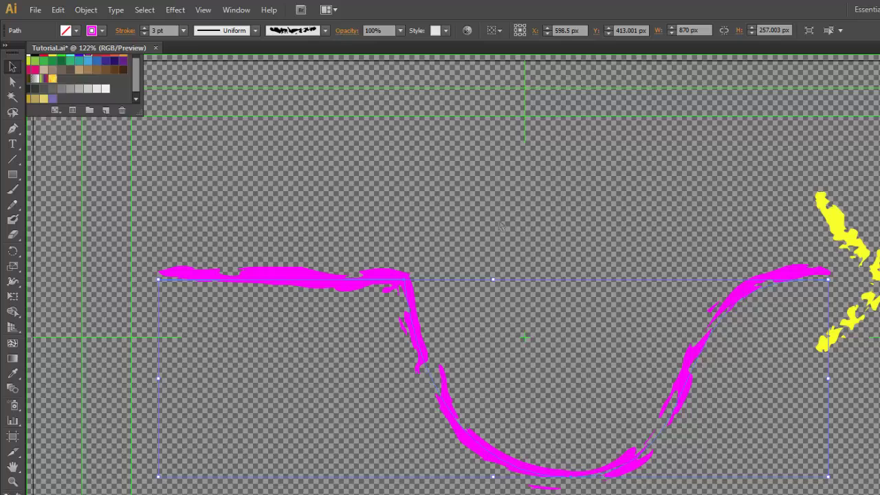
left_click(502, 227)
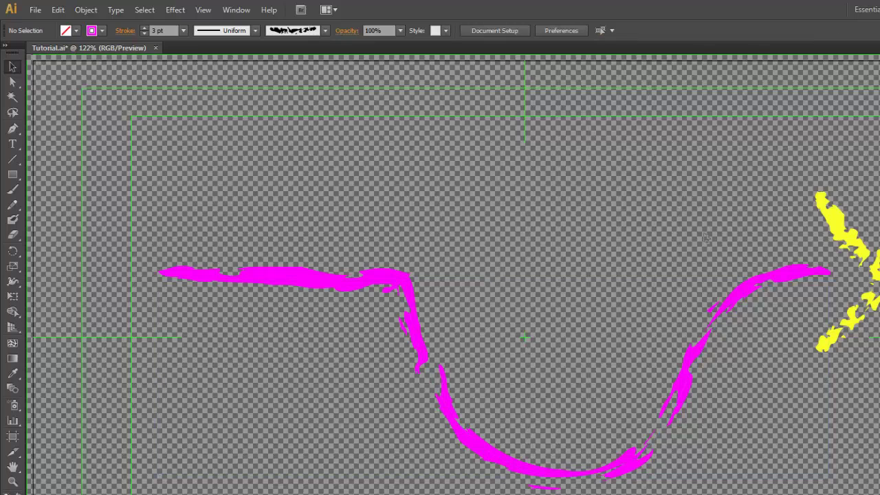
- Set the arrowhead's stroke to RGB Blue and save Tutorial.ai
left_click(847, 237)
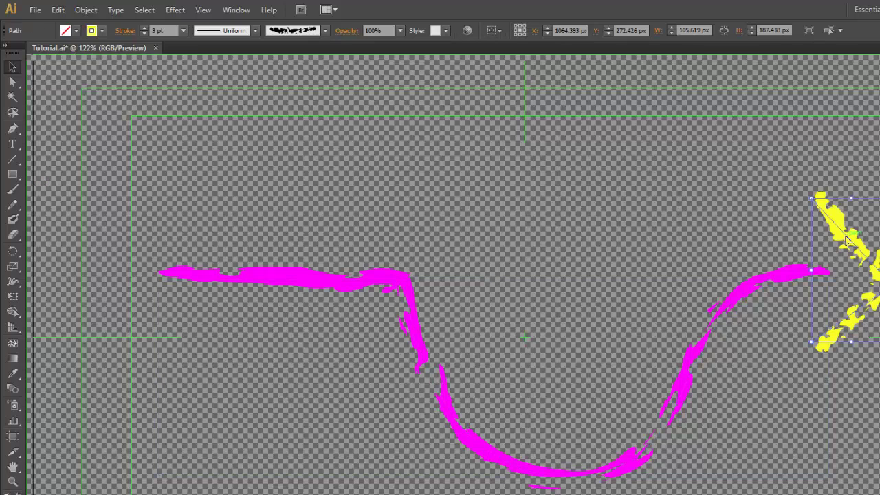
left_click(102, 32)
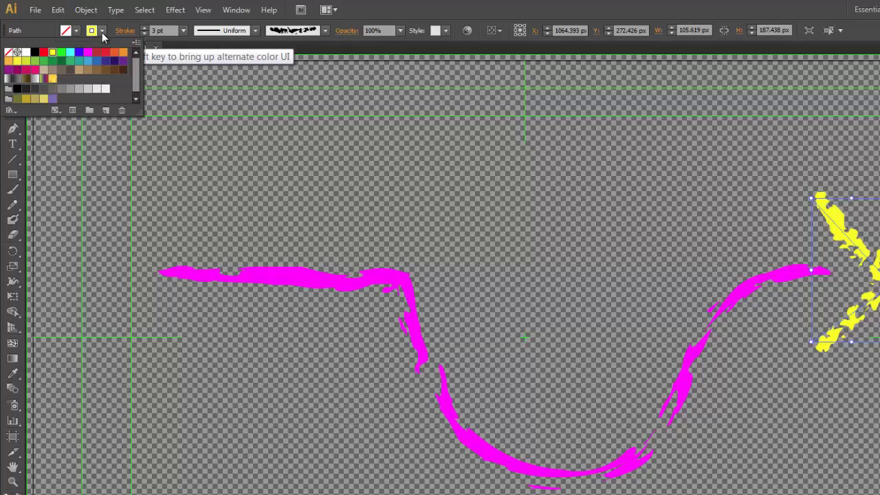
left_click(79, 53)
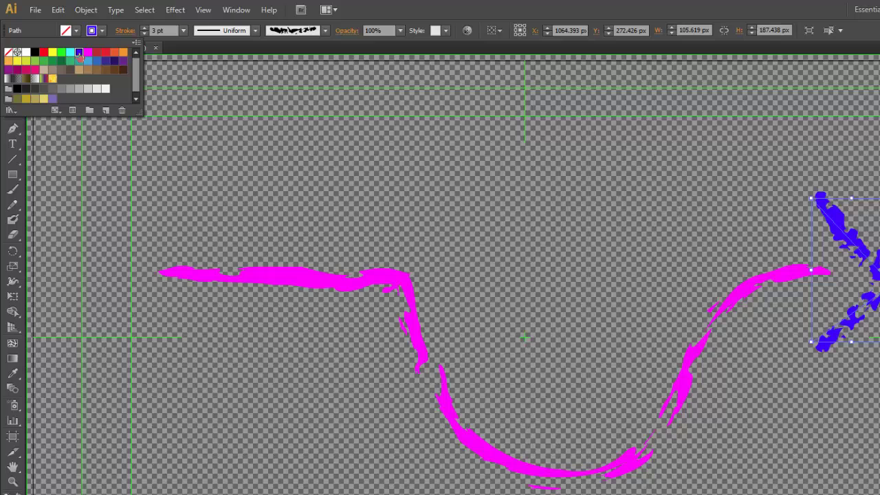
left_click(36, 12)
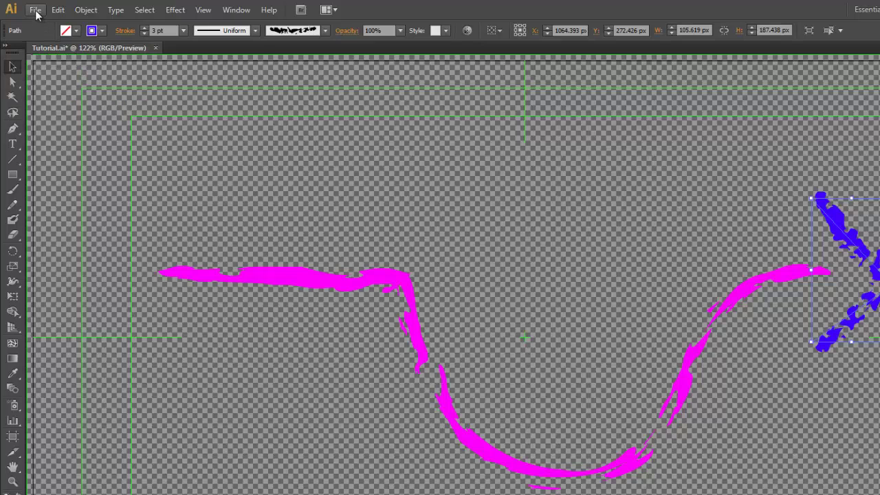
left_click(35, 11)
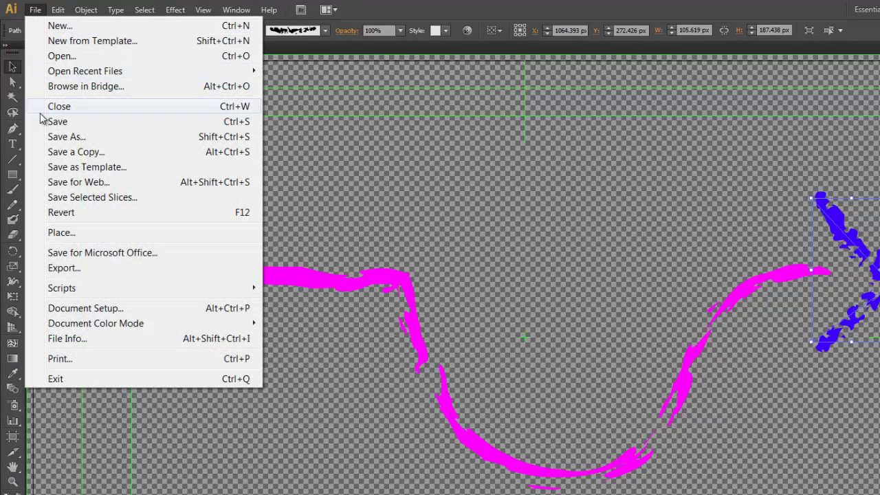
left_click(51, 122)
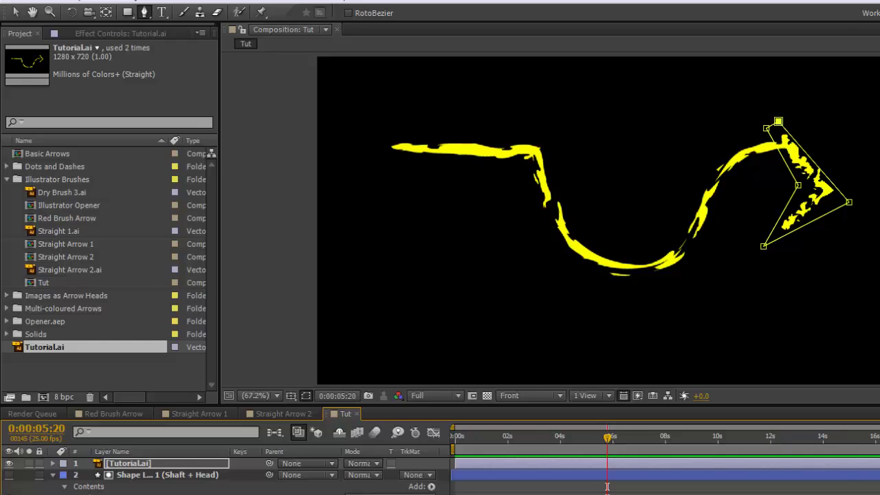
- Reload the Tutorial.ai footage to show the magenta shaft and blue arrowhead
right_click(81, 345)
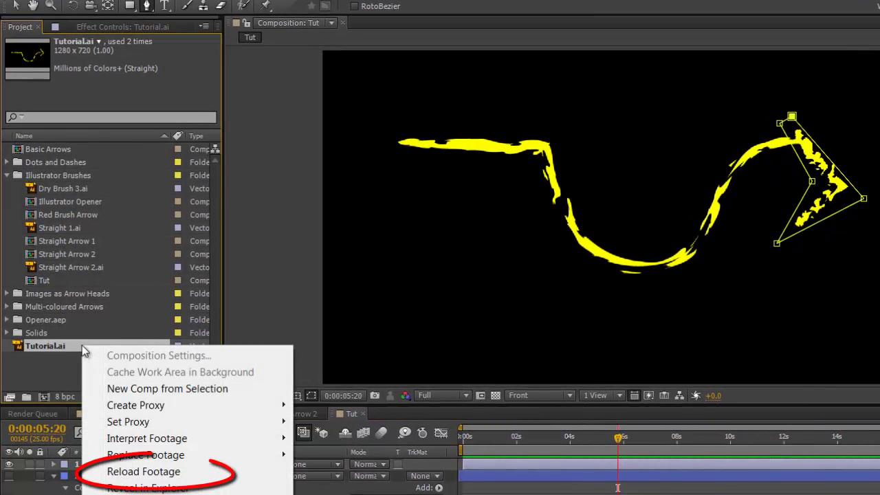
left_click(143, 472)
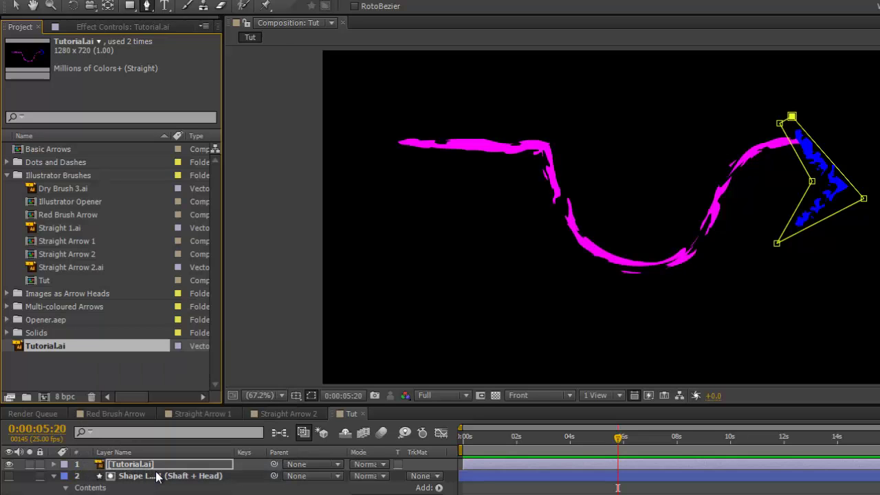